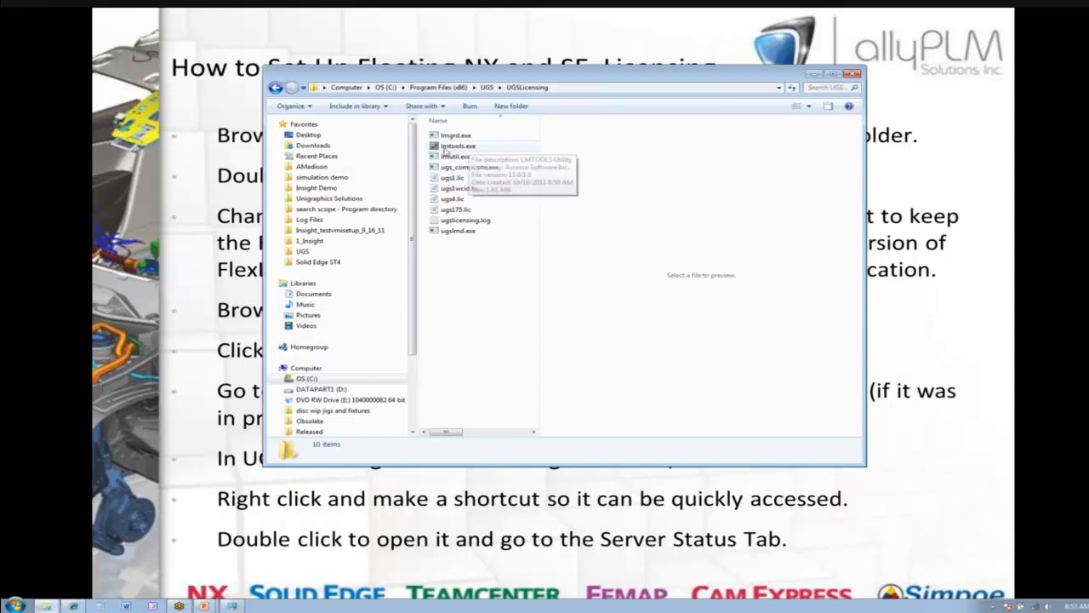
# - Launch lmtools.exe from the UGSLicensing folder and display the license service configuration
pyautogui.rightClick(491, 150)
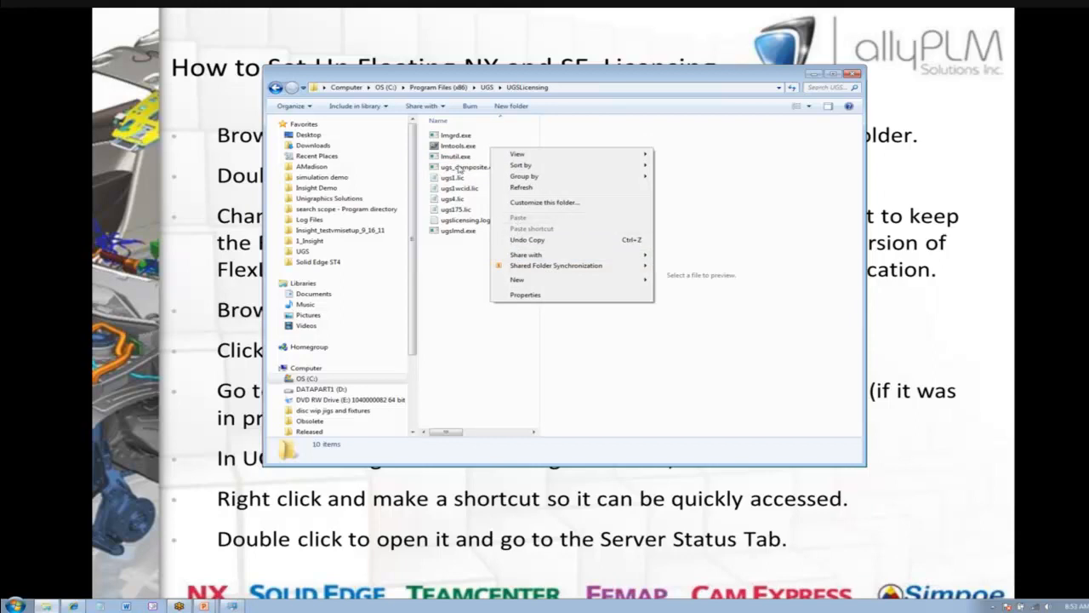
pyautogui.click(477, 147)
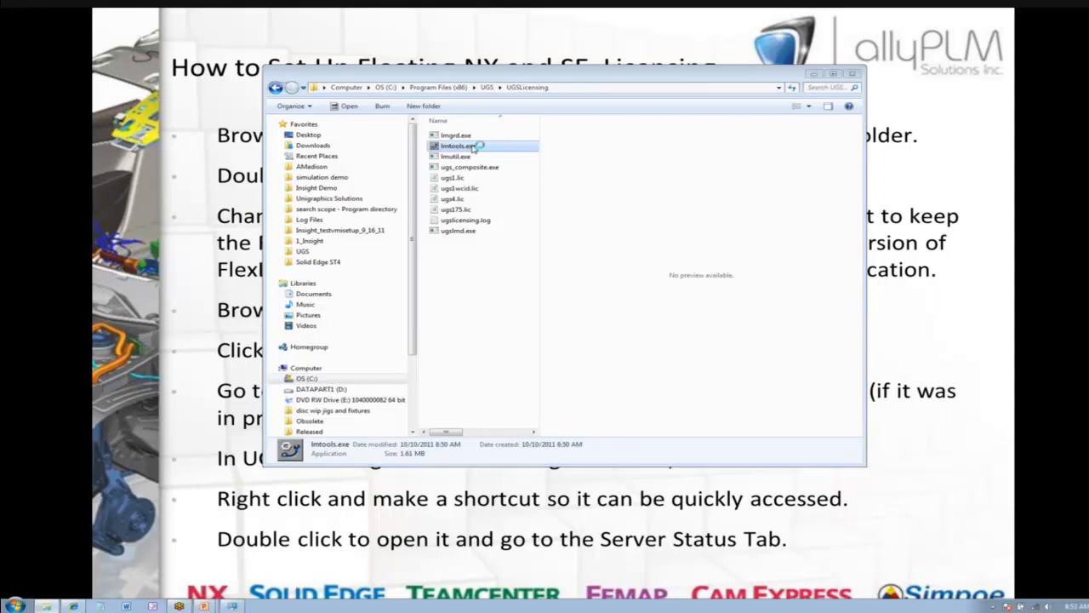
pyautogui.moveTo(518, 205); pyautogui.dragTo(514, 190)
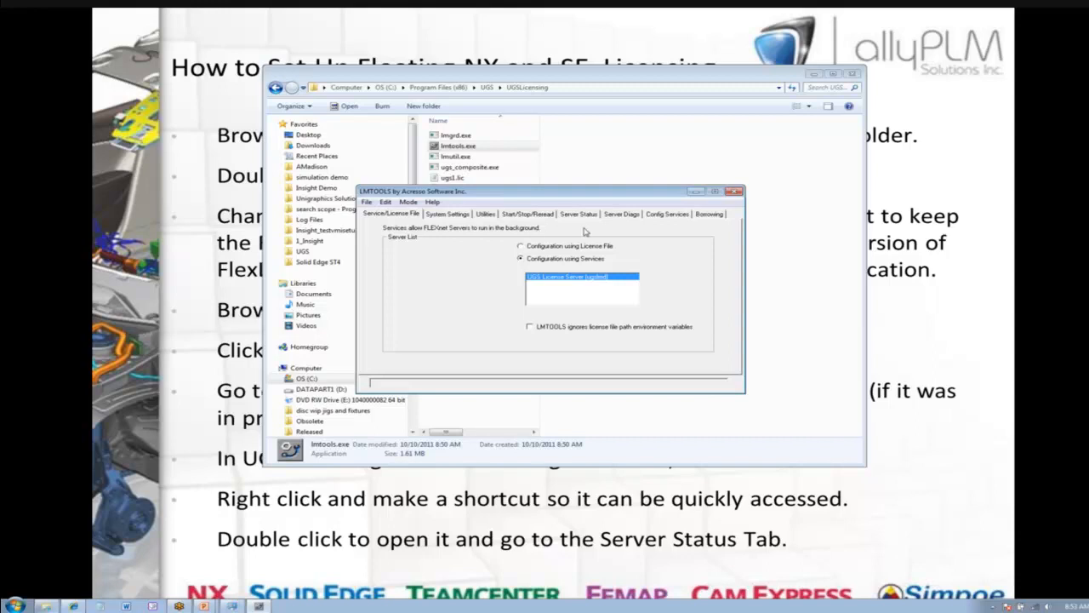
pyautogui.click(667, 218)
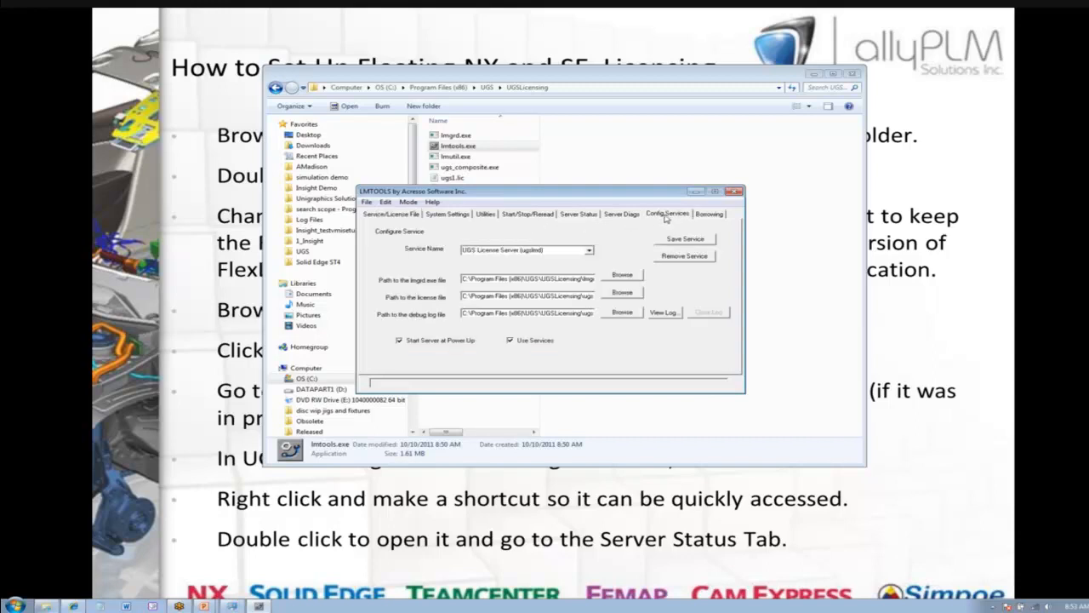
# - Browse for the service's license file, open ugs4.lic in Notepad to review its contents, and close it
pyautogui.click(611, 294)
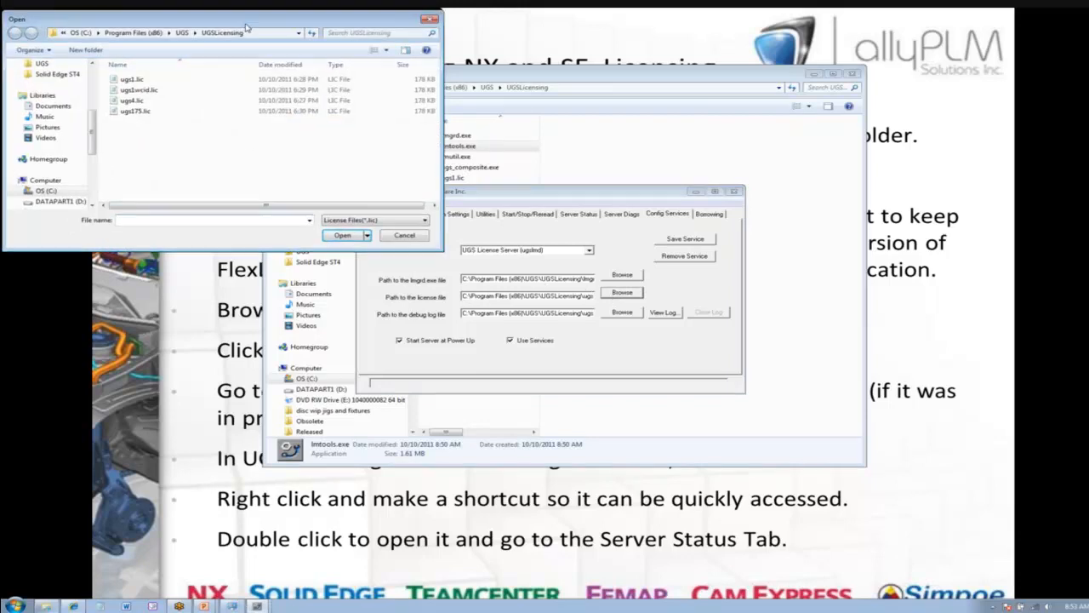
pyautogui.moveTo(243, 23); pyautogui.dragTo(360, 124)
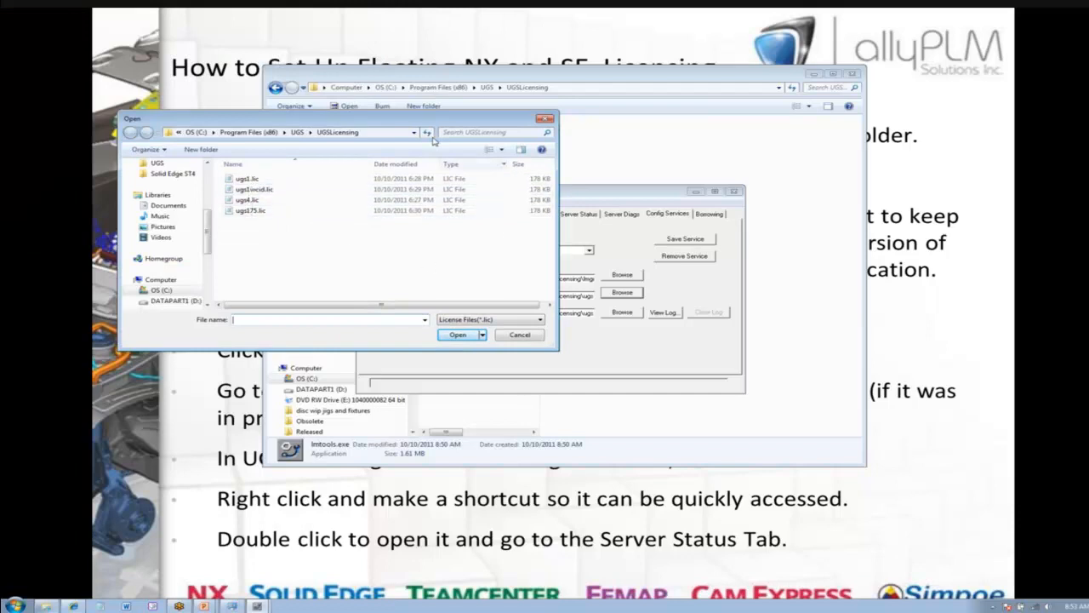
pyautogui.moveTo(417, 125); pyautogui.dragTo(368, 123)
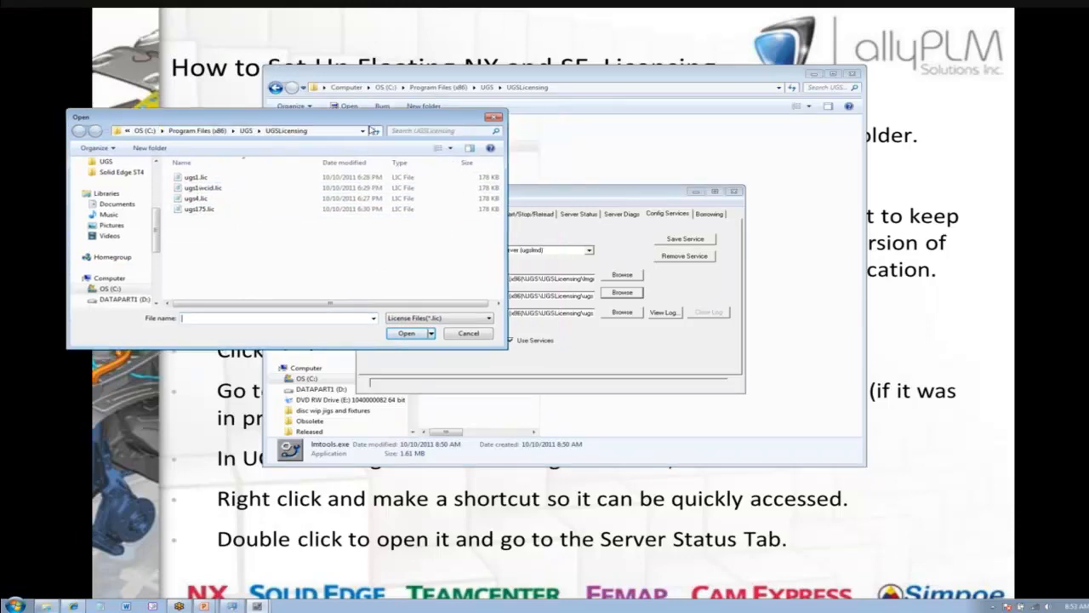
pyautogui.click(624, 298)
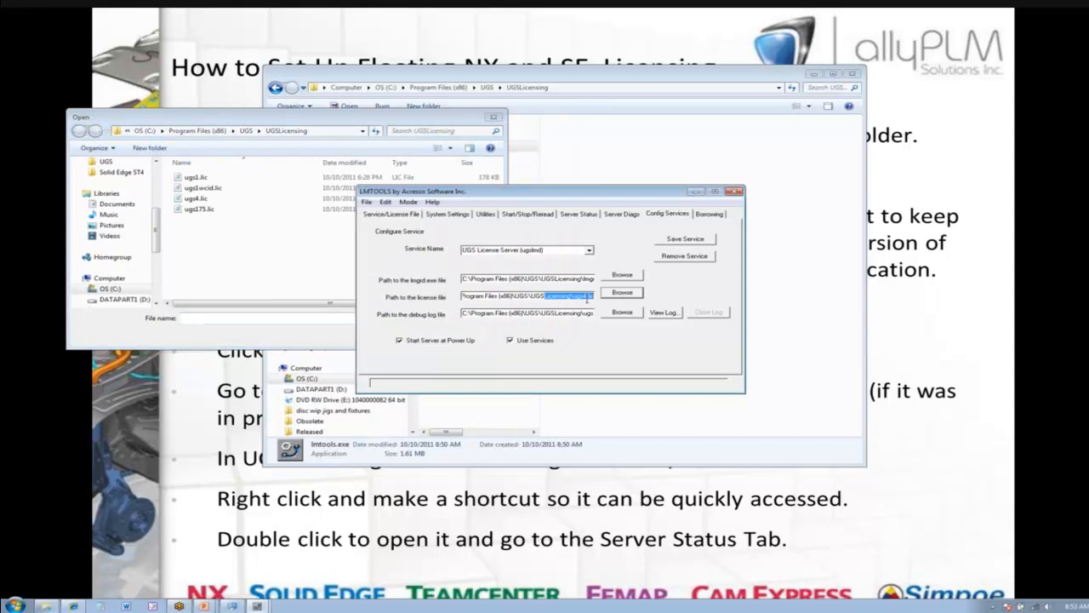
pyautogui.click(214, 200)
pyautogui.rightClick(213, 199)
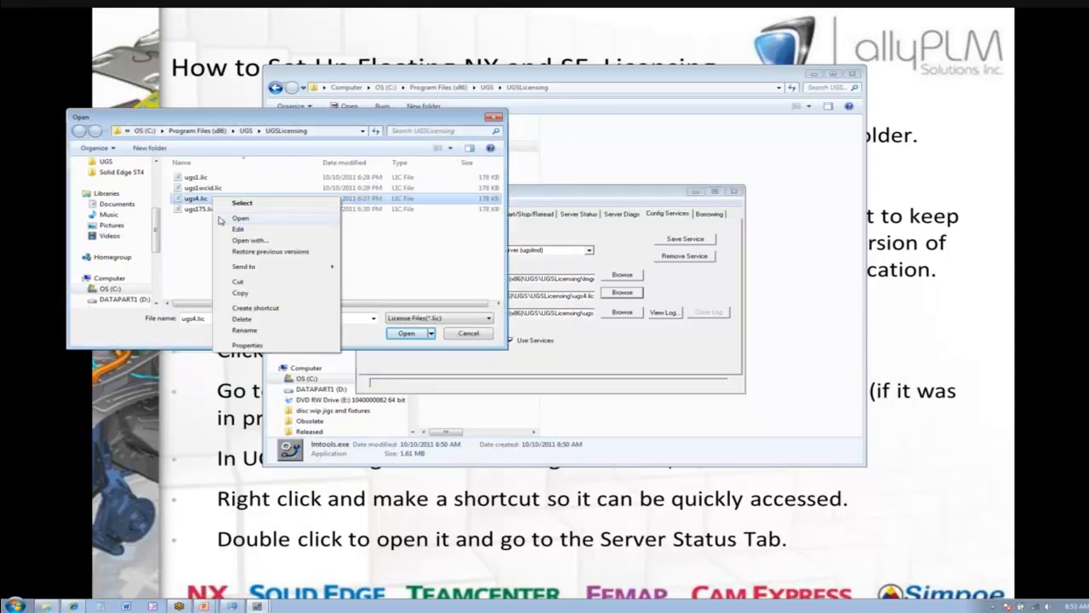
pyautogui.click(235, 218)
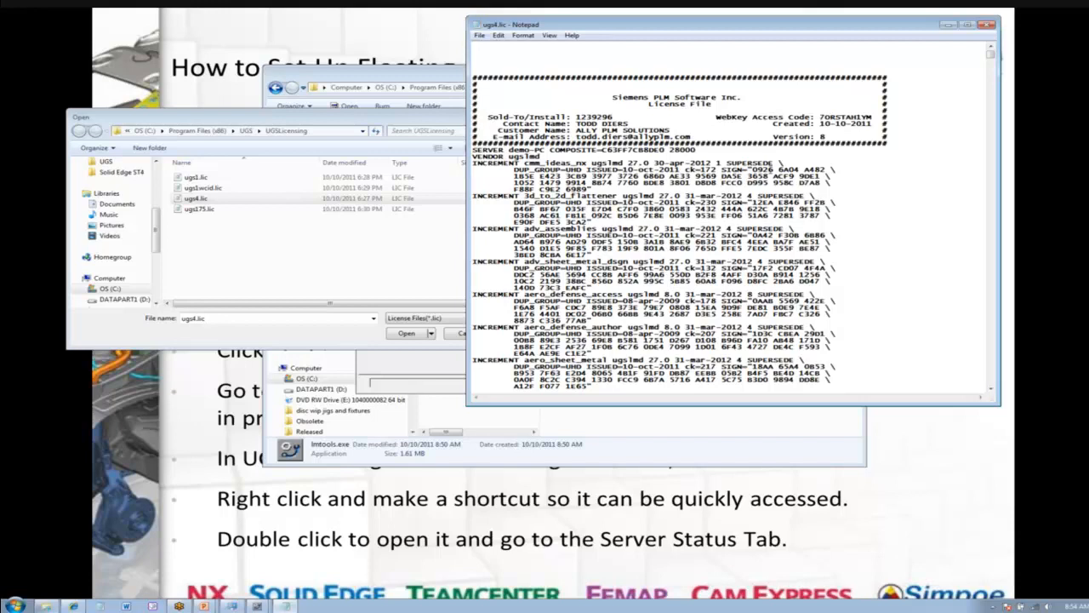
pyautogui.click(985, 27)
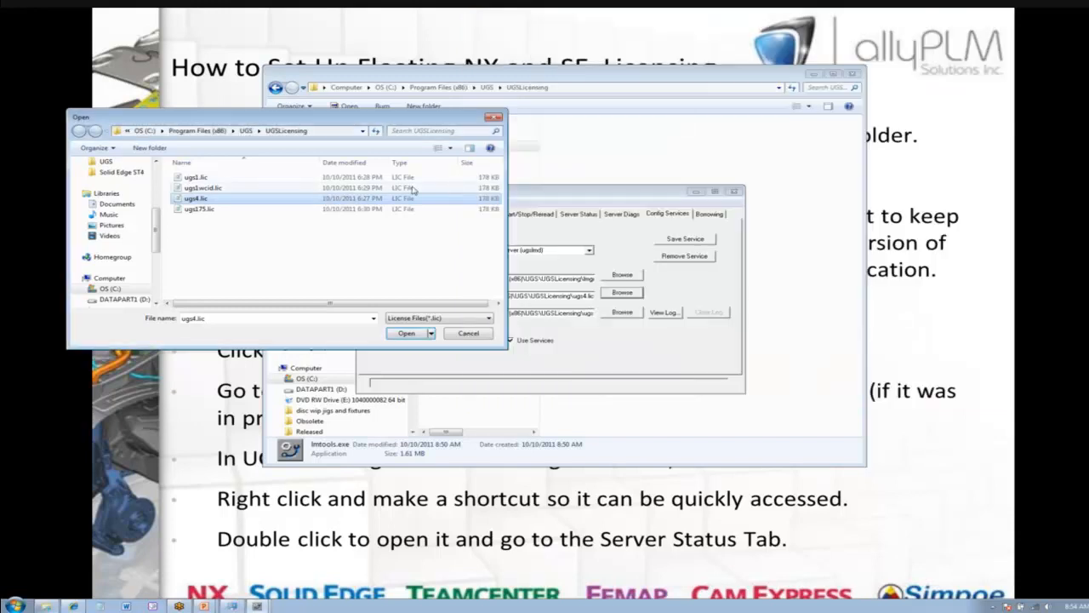
# - Set ugs4.lic as the license file path and save the settings for the UGS License Server (ugslmd) service
pyautogui.doubleClick(400, 200)
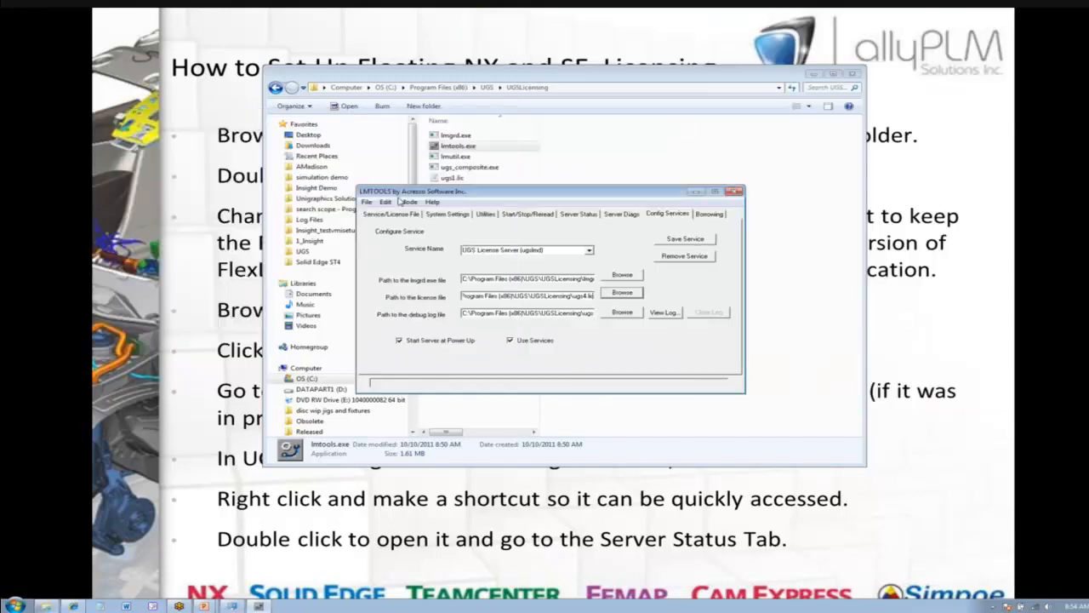
pyautogui.click(690, 239)
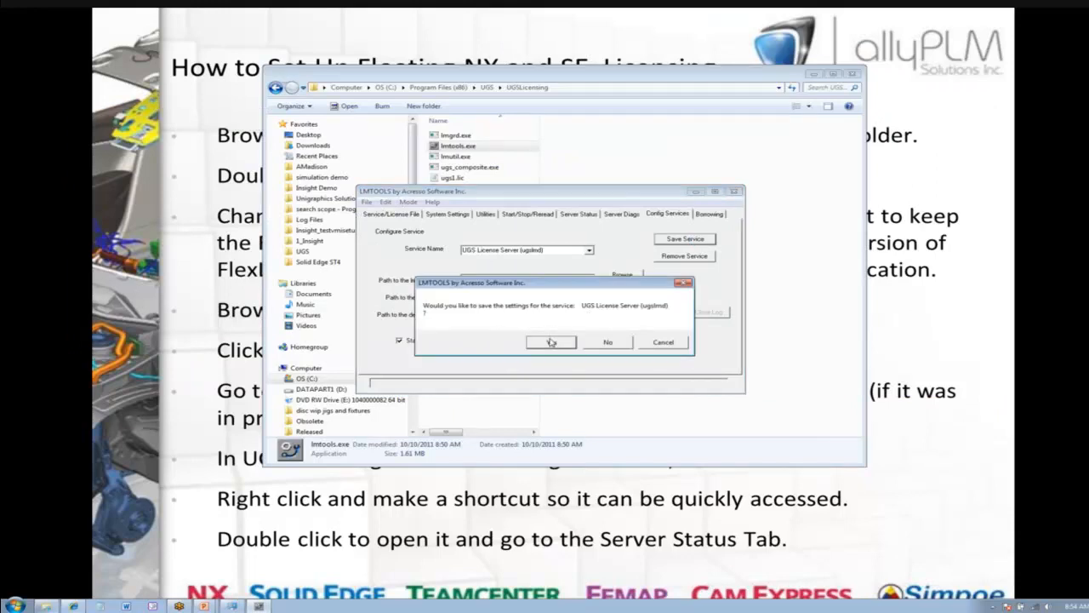
pyautogui.click(552, 341)
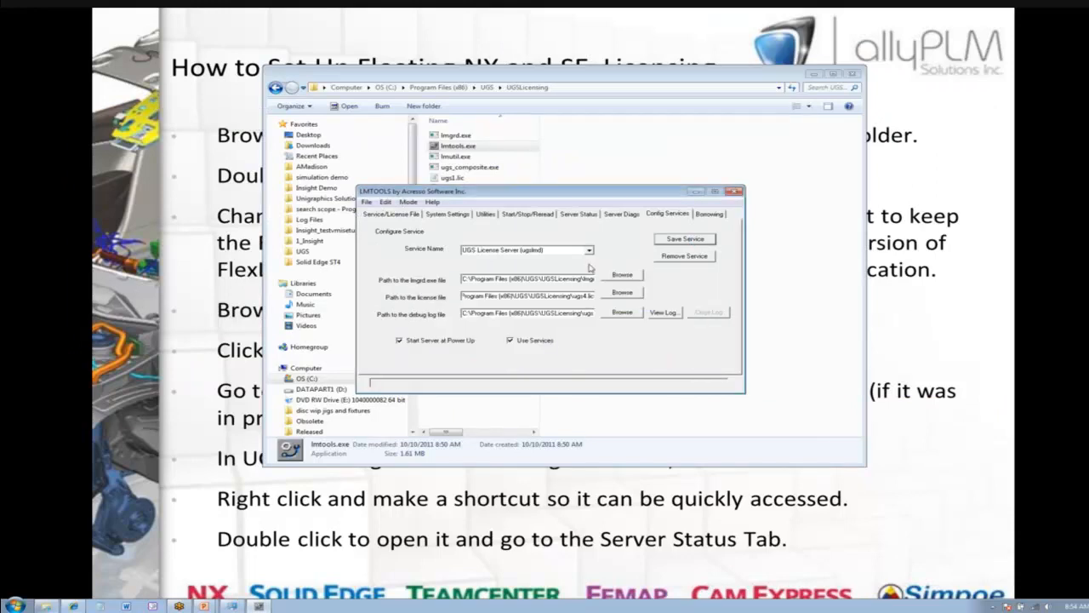
# - Check that the UGS License Server service is selected, and stop and start the server
pyautogui.click(582, 214)
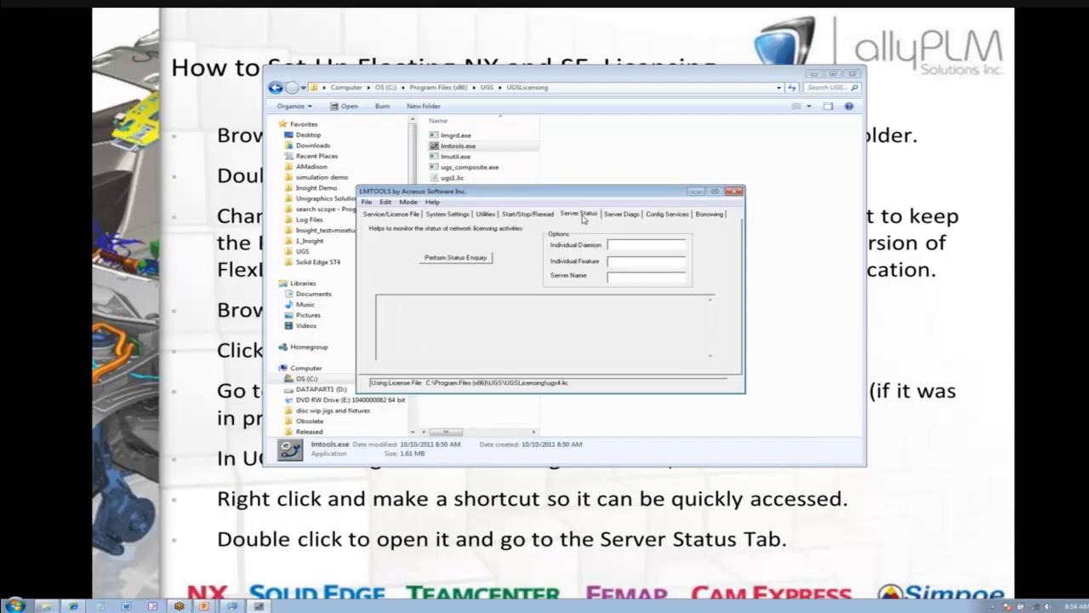
pyautogui.click(520, 215)
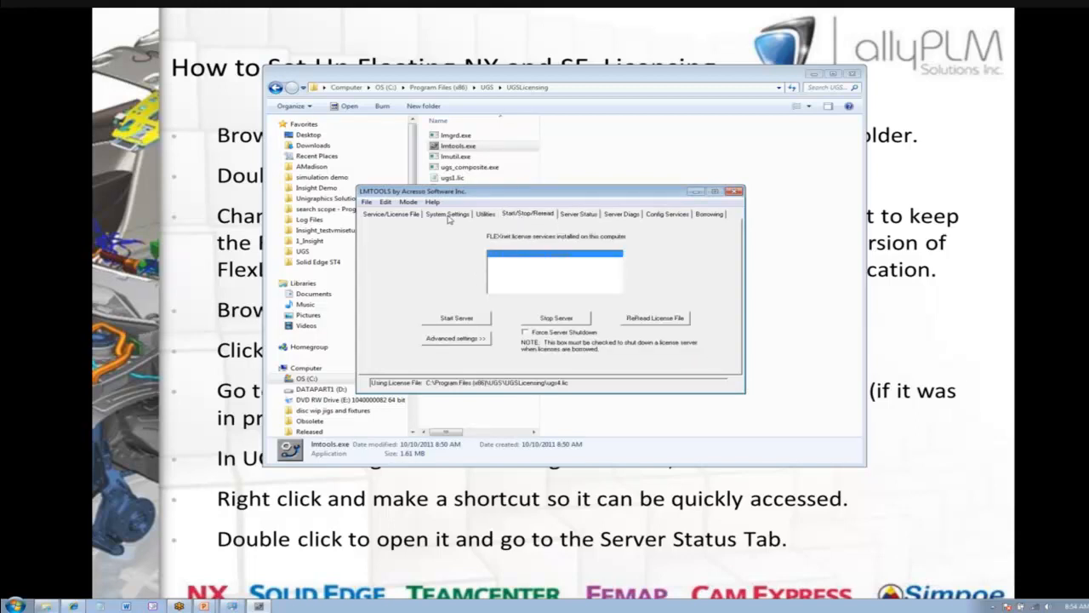
pyautogui.click(371, 218)
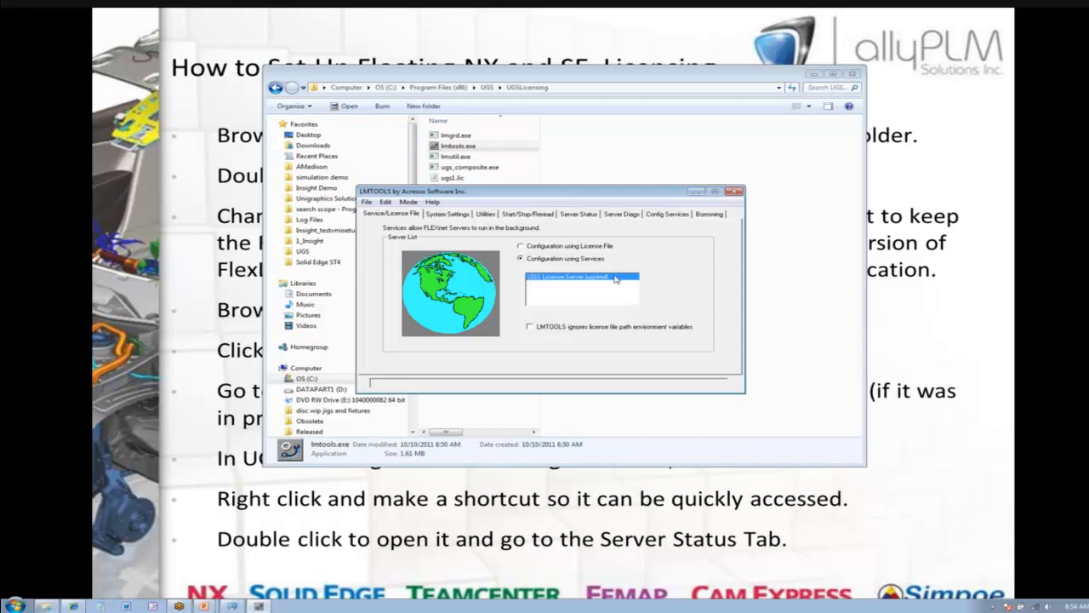
pyautogui.click(551, 215)
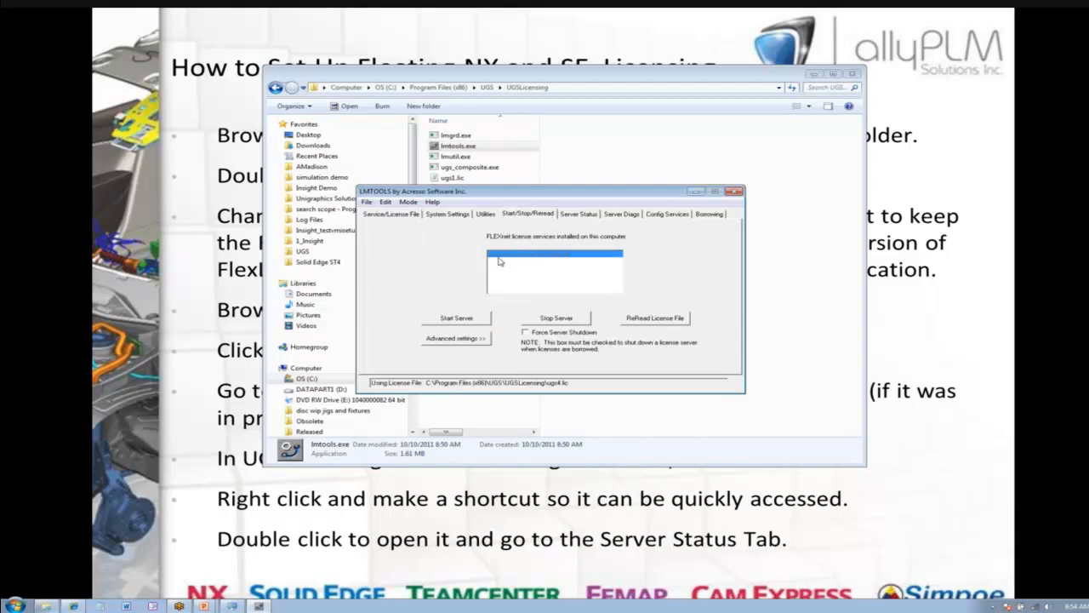
pyautogui.click(568, 319)
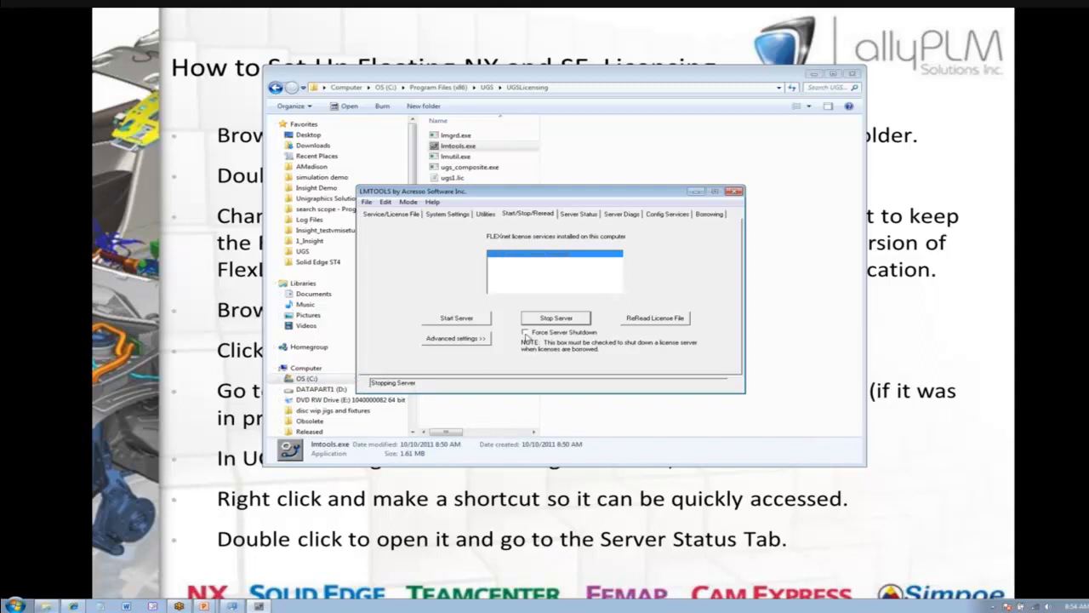
pyautogui.click(470, 321)
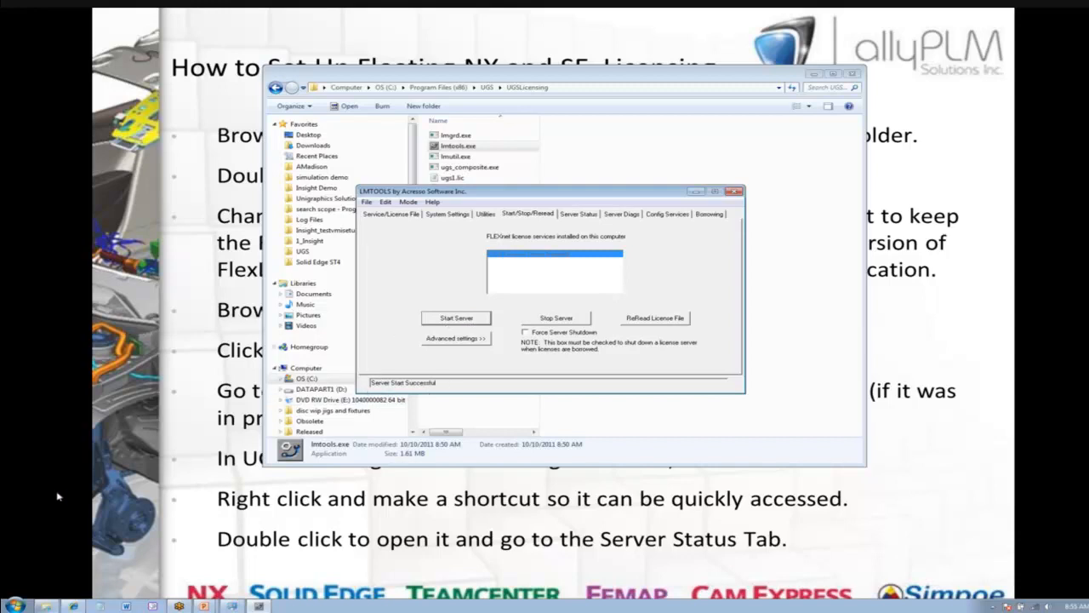
# - Search Windows for "service" and open the Services console
pyautogui.click(30, 595)
pyautogui.click(49, 582)
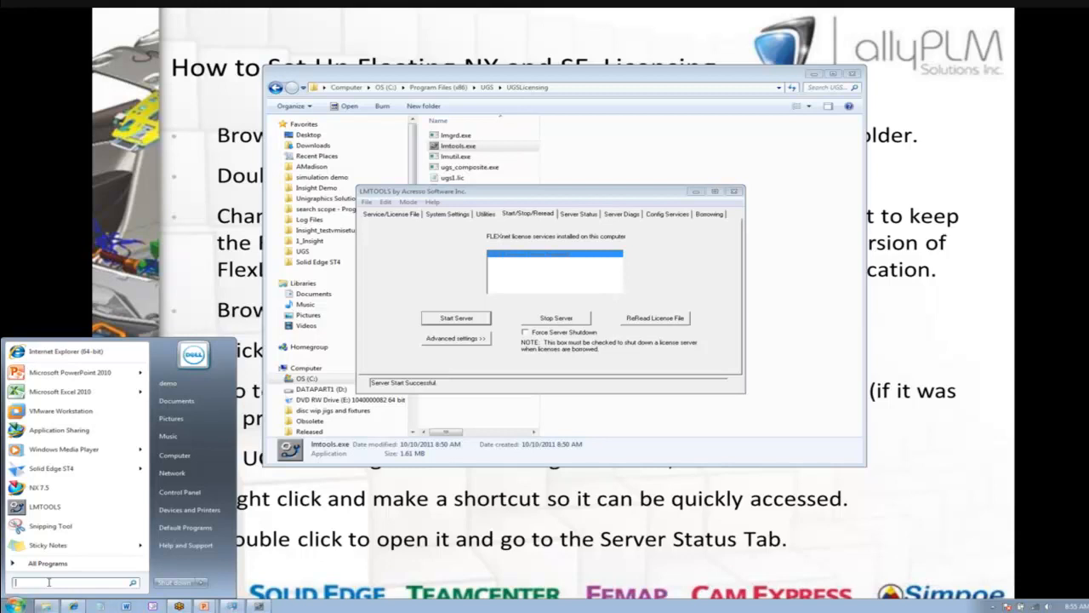
pyautogui.write('service')
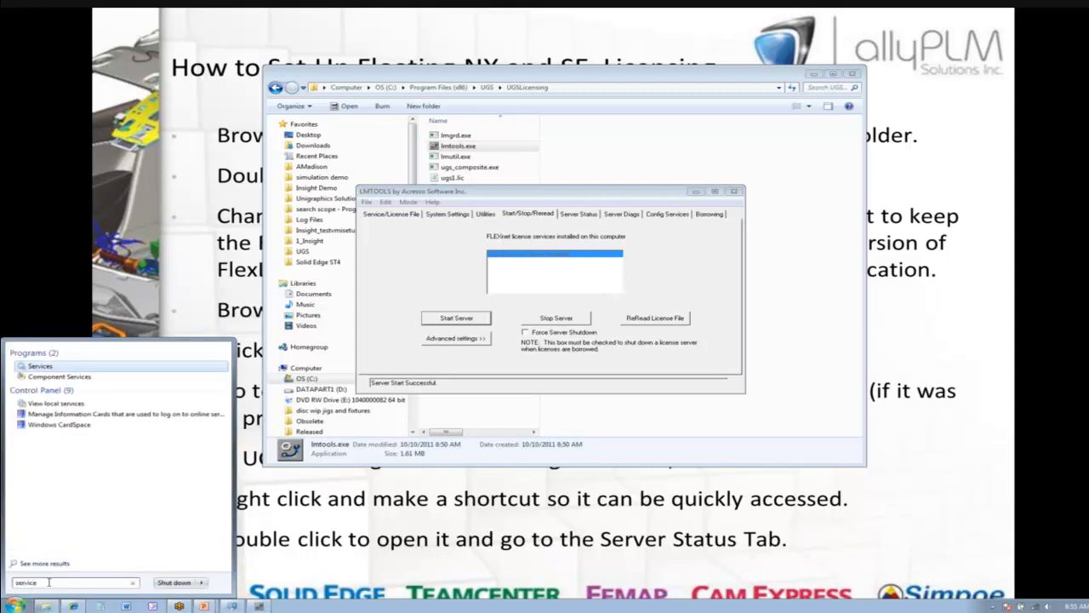
pyautogui.click(61, 368)
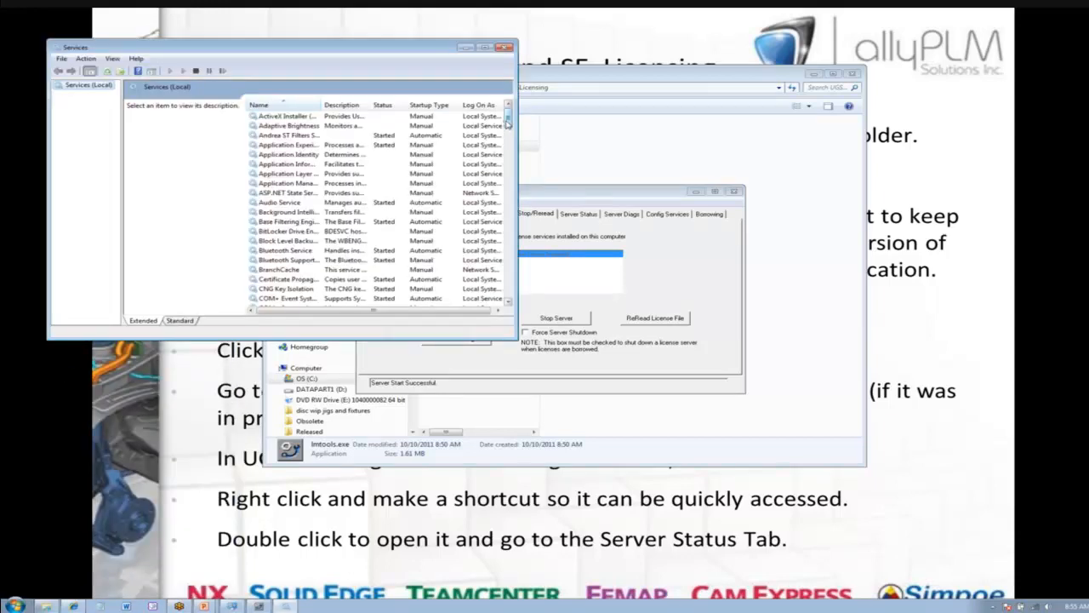
# - Find UGS License Server (ugslmd) among the services, widen the Name column, view its available actions, and close the console
pyautogui.click(510, 161)
pyautogui.moveTo(511, 162); pyautogui.dragTo(509, 266)
pyautogui.click(289, 231)
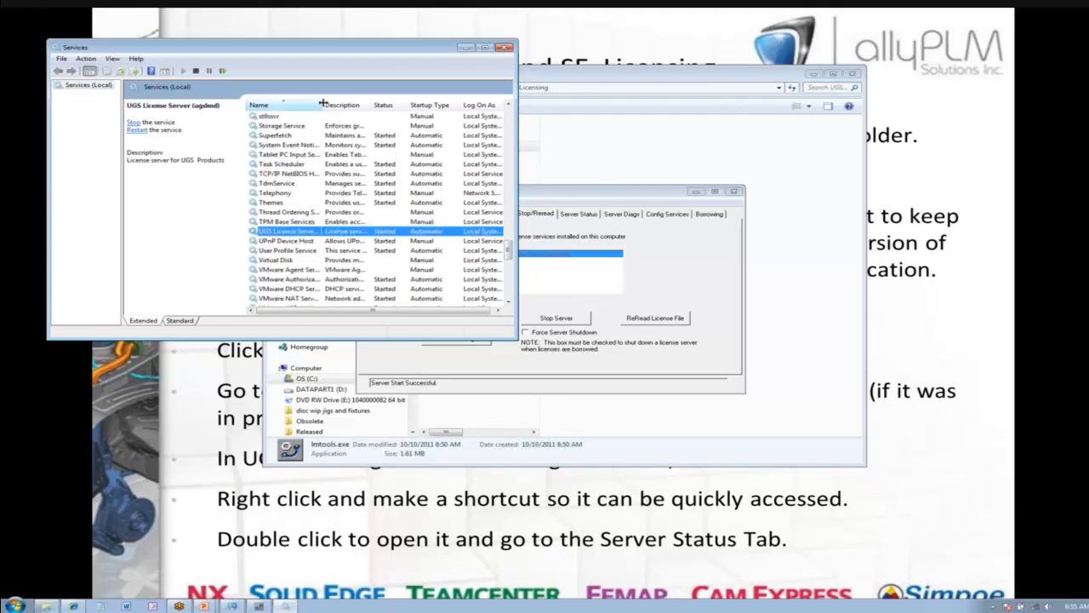
pyautogui.moveTo(323, 103); pyautogui.dragTo(372, 103)
pyautogui.rightClick(328, 230)
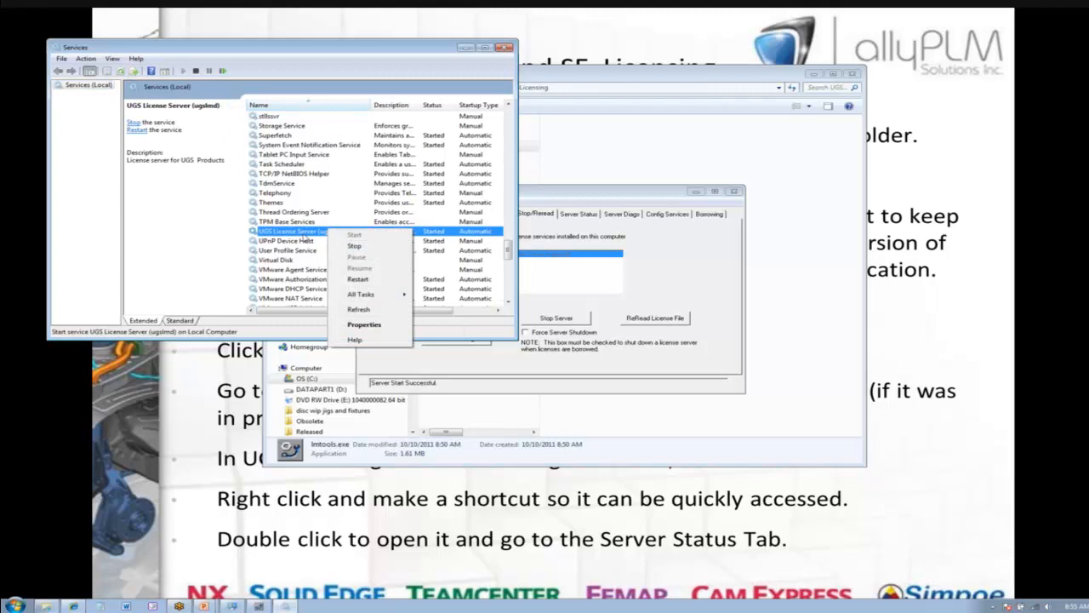
pyautogui.click(504, 48)
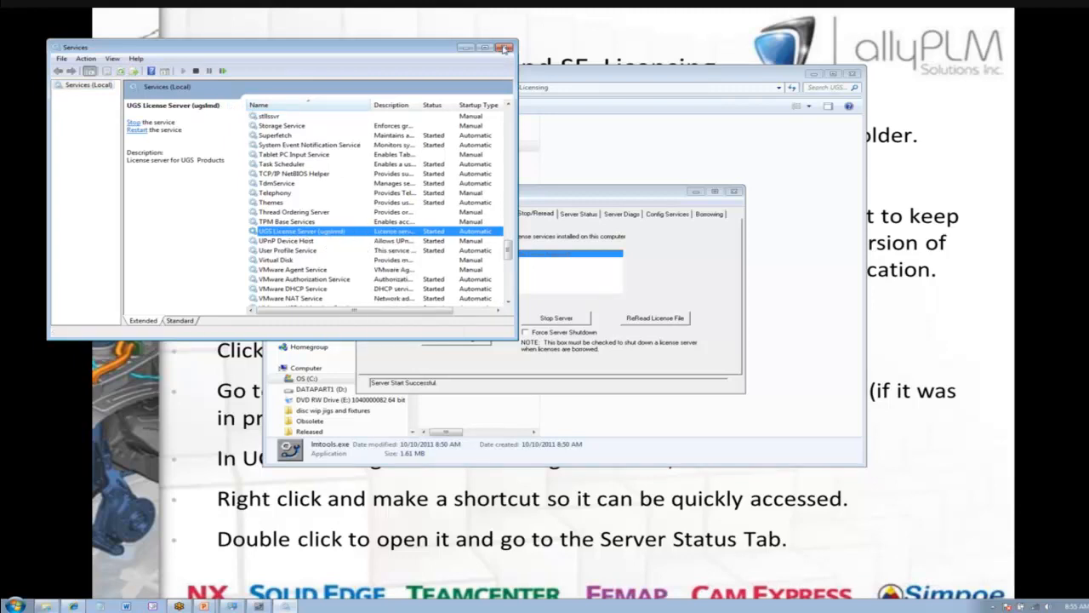
pyautogui.click(504, 48)
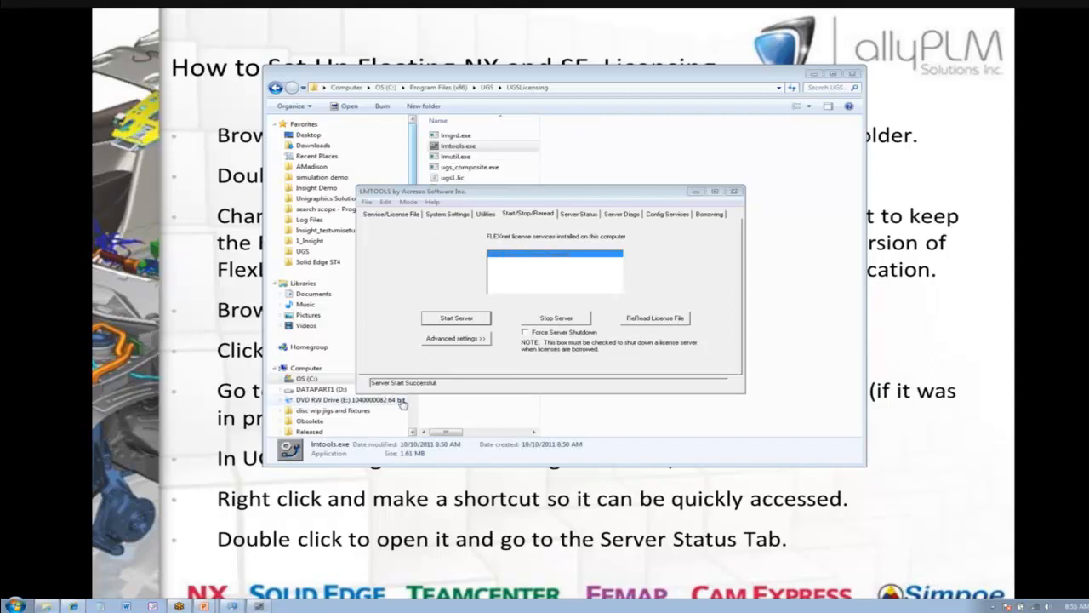
# - Reread the server's license file in LMTOOLS and perform a server status enquiry
pyautogui.click(675, 317)
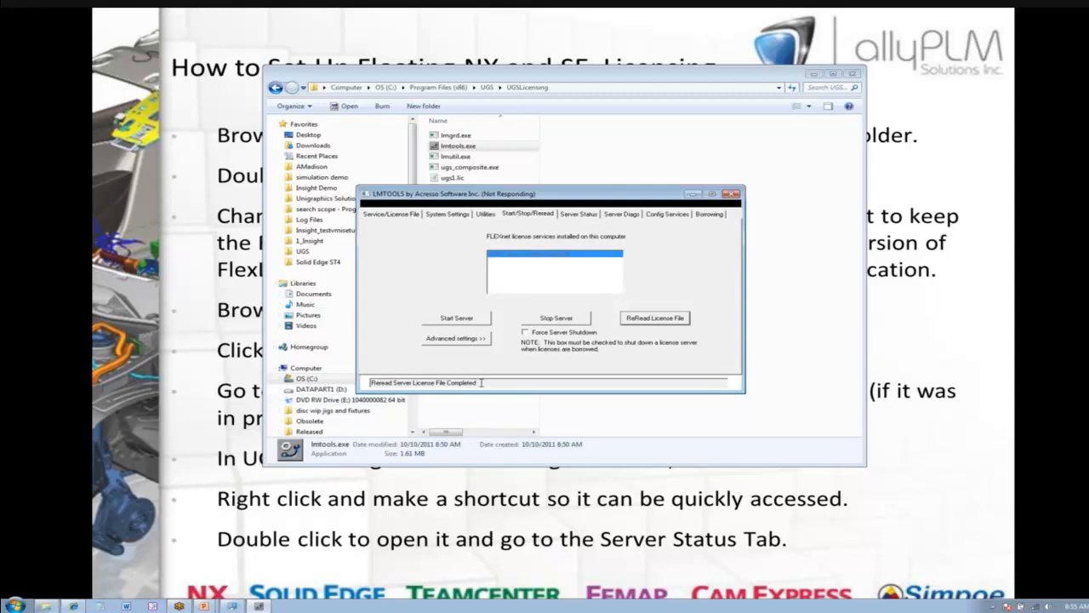
pyautogui.click(578, 213)
pyautogui.click(465, 257)
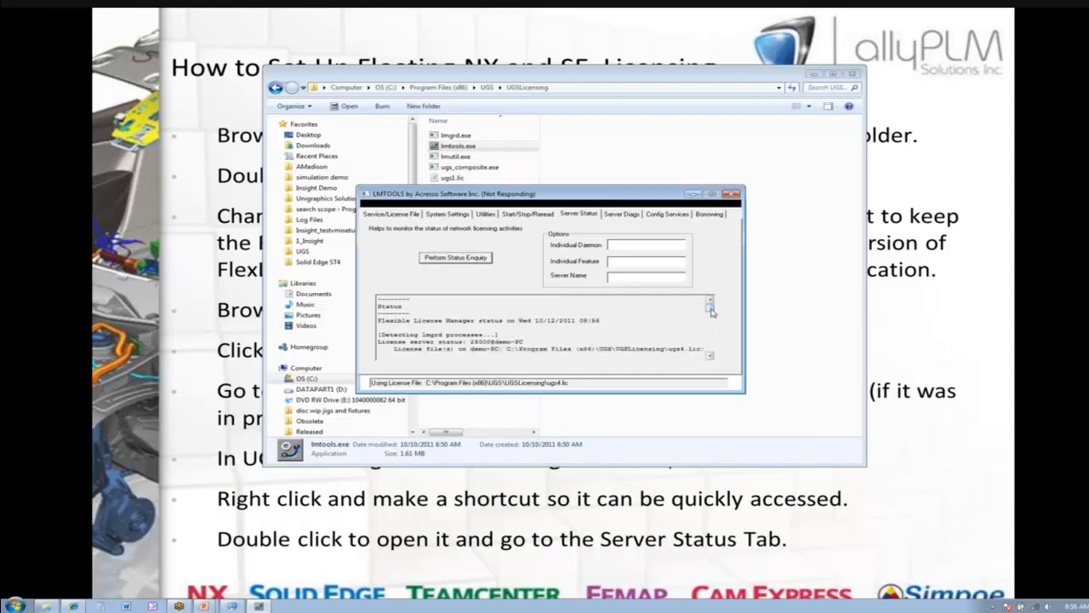
# - Examine the enquiry output for the status of the license server and the ugslmd vendor daemon
pyautogui.moveTo(710, 309); pyautogui.dragTo(710, 299)
pyautogui.click(710, 358)
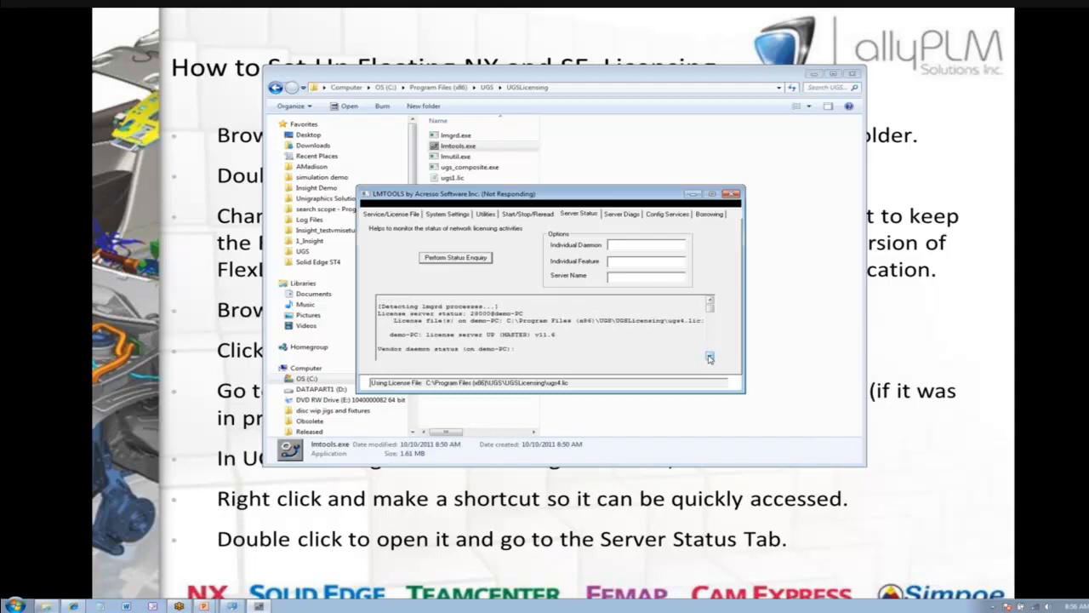
pyautogui.moveTo(390, 315); pyautogui.dragTo(556, 314)
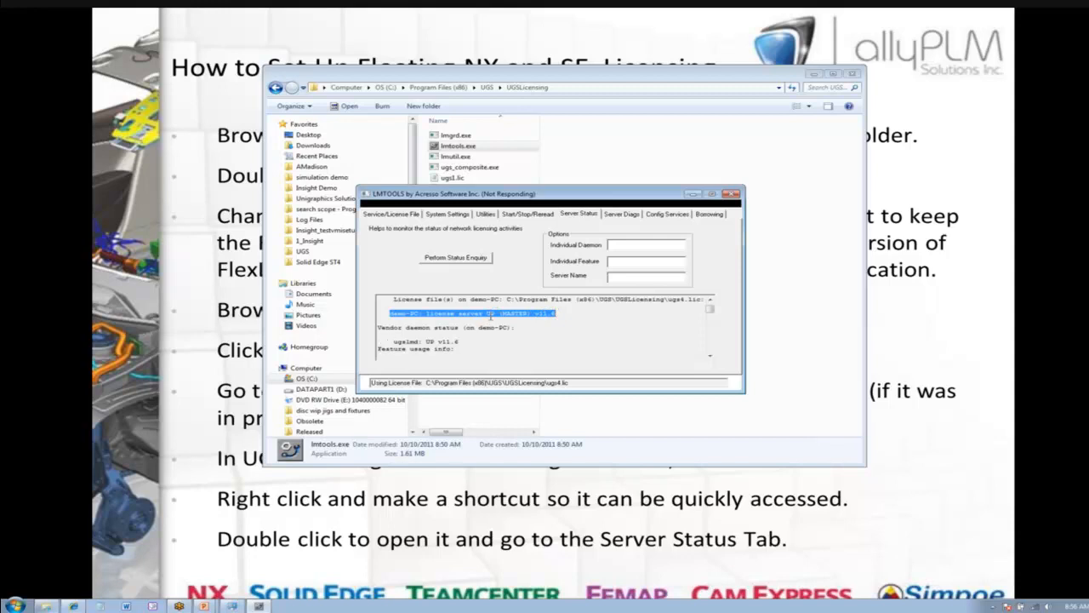
pyautogui.moveTo(388, 344); pyautogui.dragTo(440, 348)
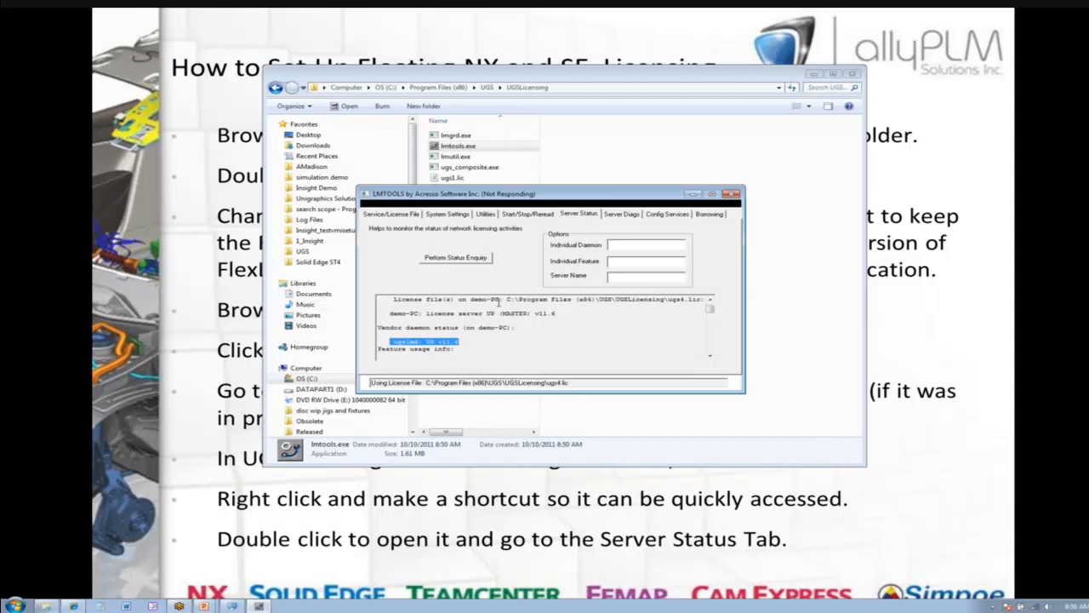
# - Open the service's debug log from the service configuration and review its last entries
pyautogui.click(622, 214)
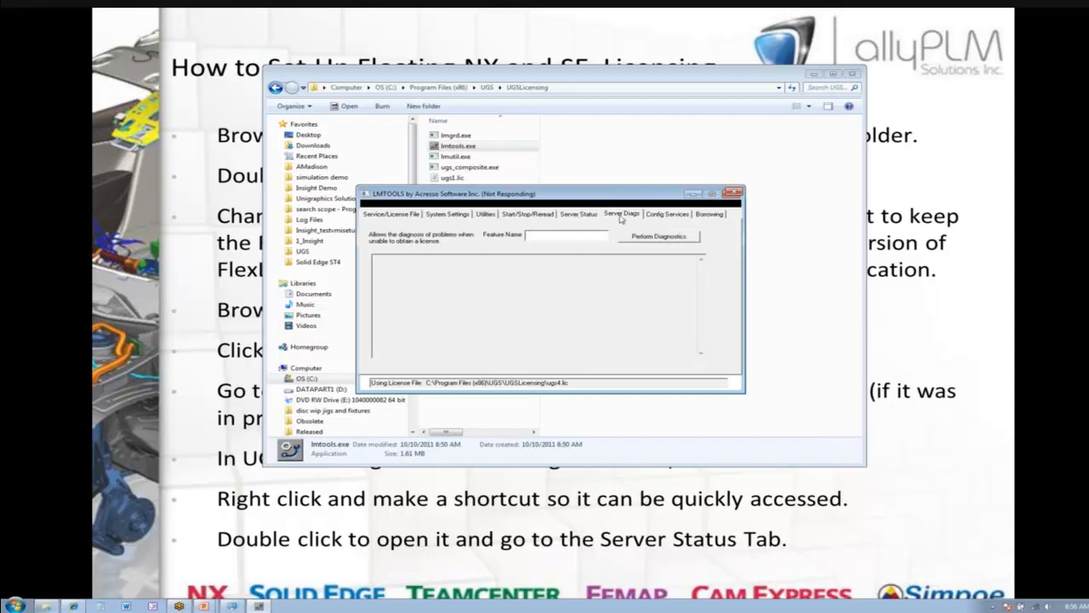
pyautogui.click(658, 220)
pyautogui.click(660, 314)
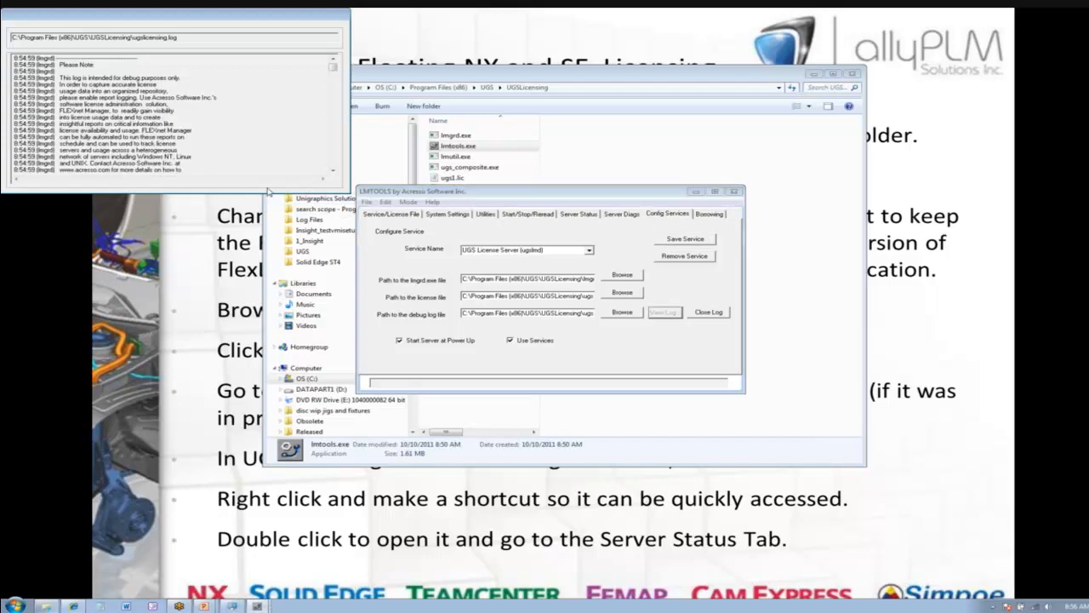
pyautogui.moveTo(334, 68); pyautogui.dragTo(334, 163)
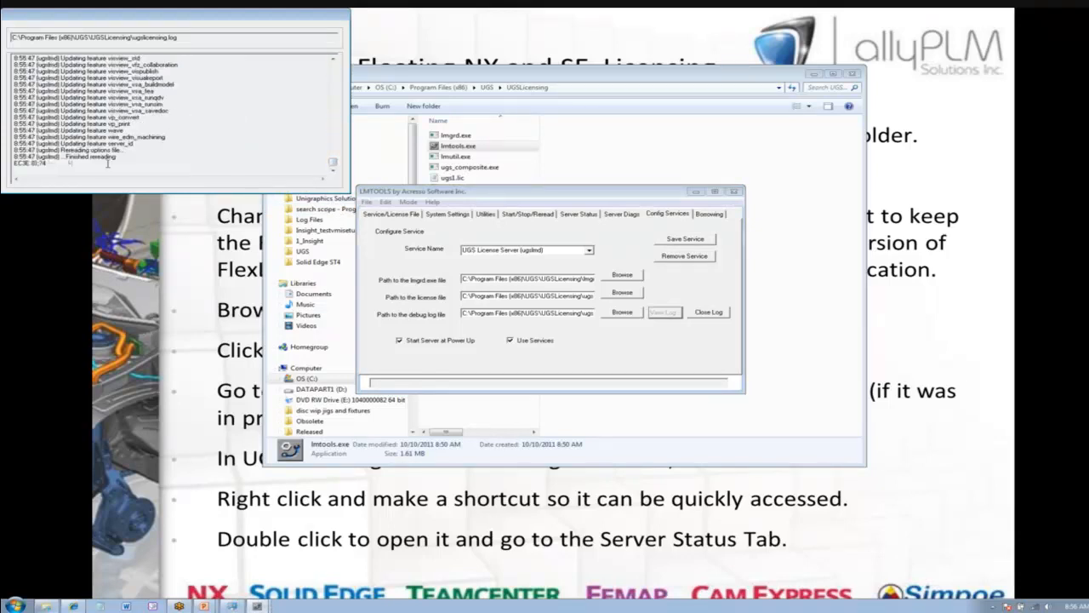
# - Close the debug log, then exit LMTOOLS and close the UGSLicensing folder window
pyautogui.moveTo(321, 21); pyautogui.dragTo(383, 83)
pyautogui.click(427, 247)
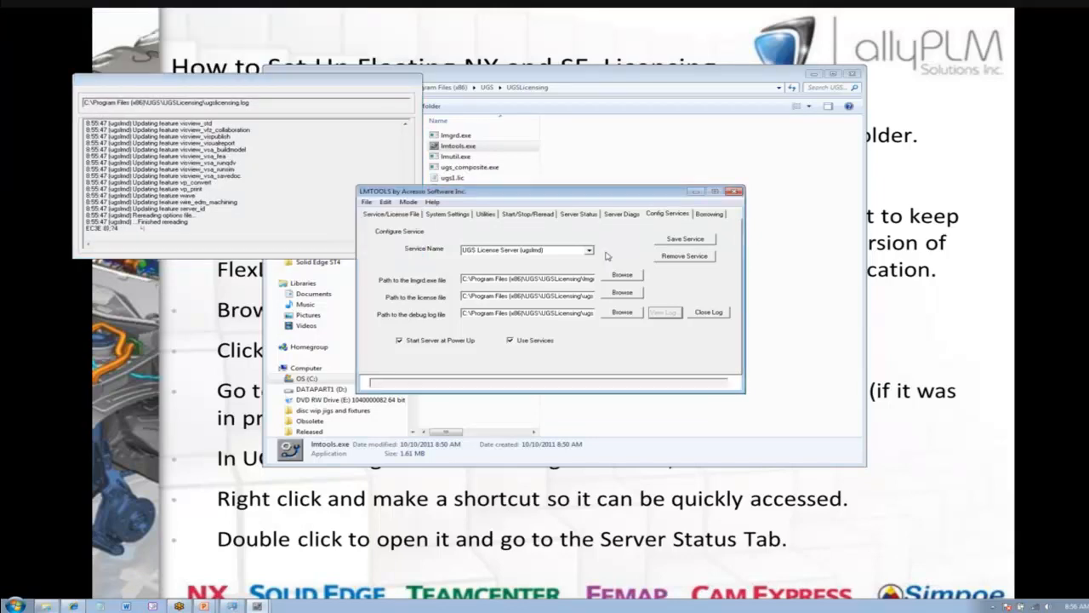
pyautogui.click(700, 312)
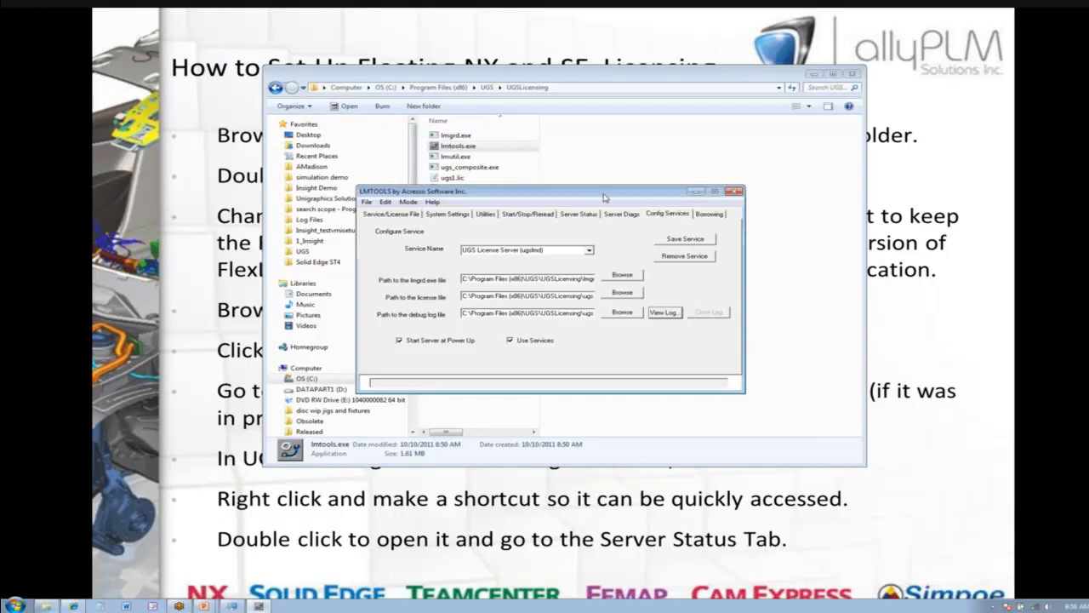
pyautogui.click(737, 194)
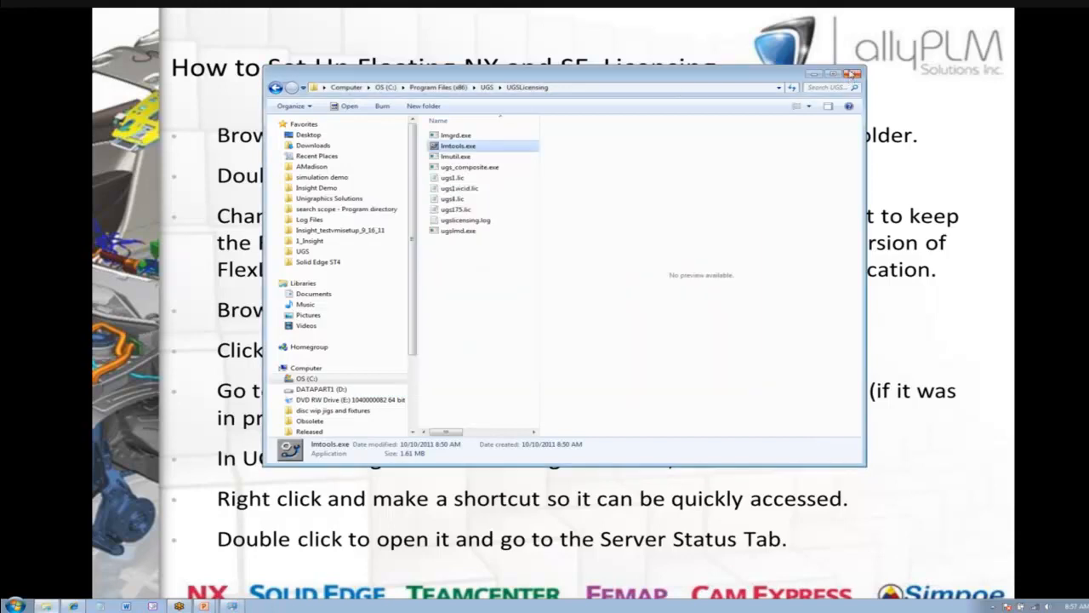
pyautogui.click(852, 74)
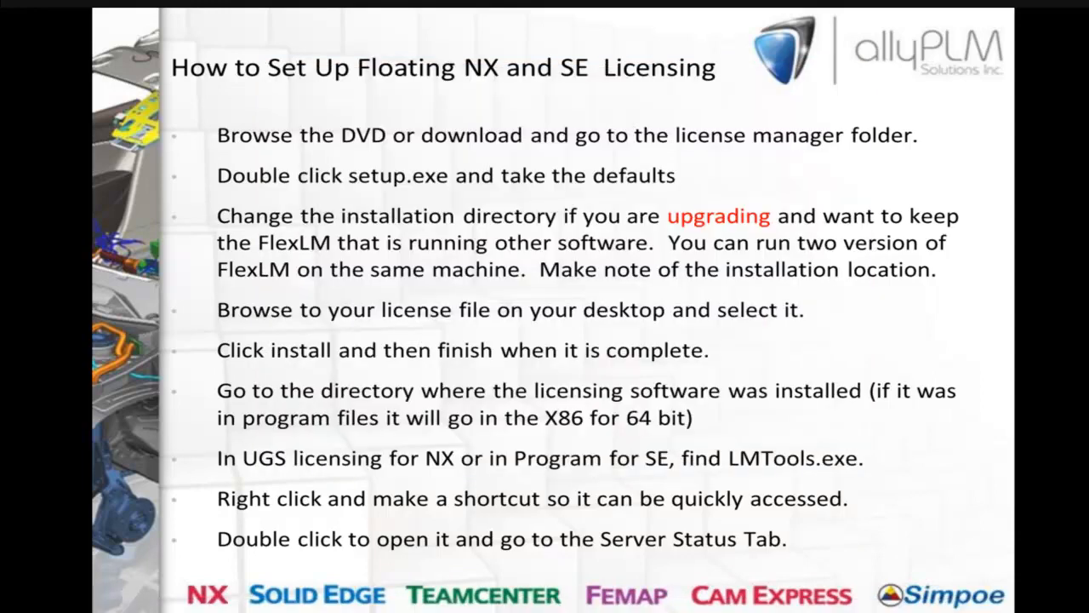
pyautogui.click(649, 446)
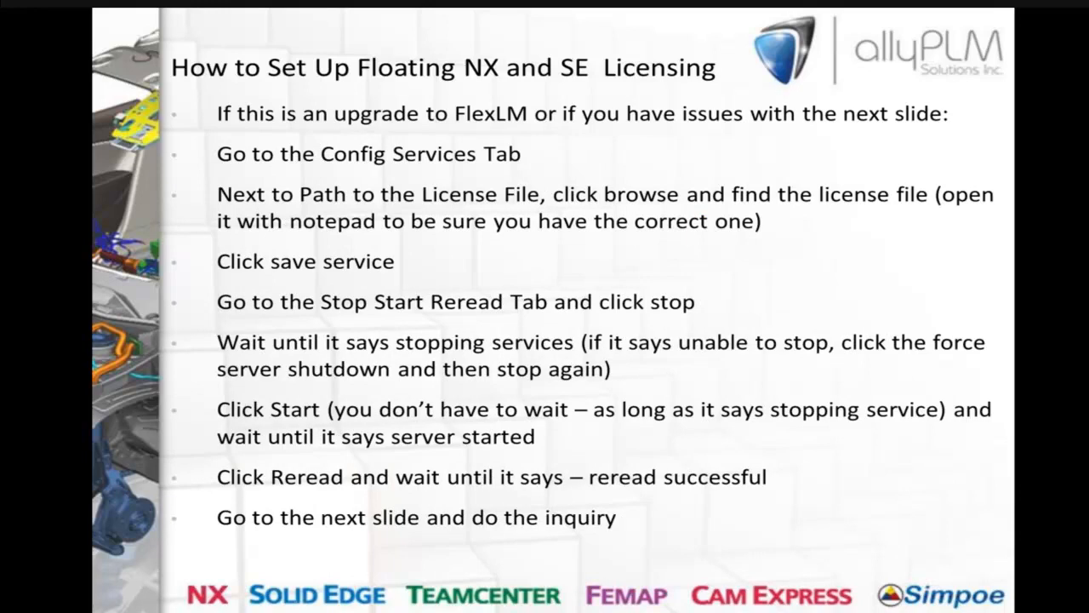
pyautogui.click(649, 446)
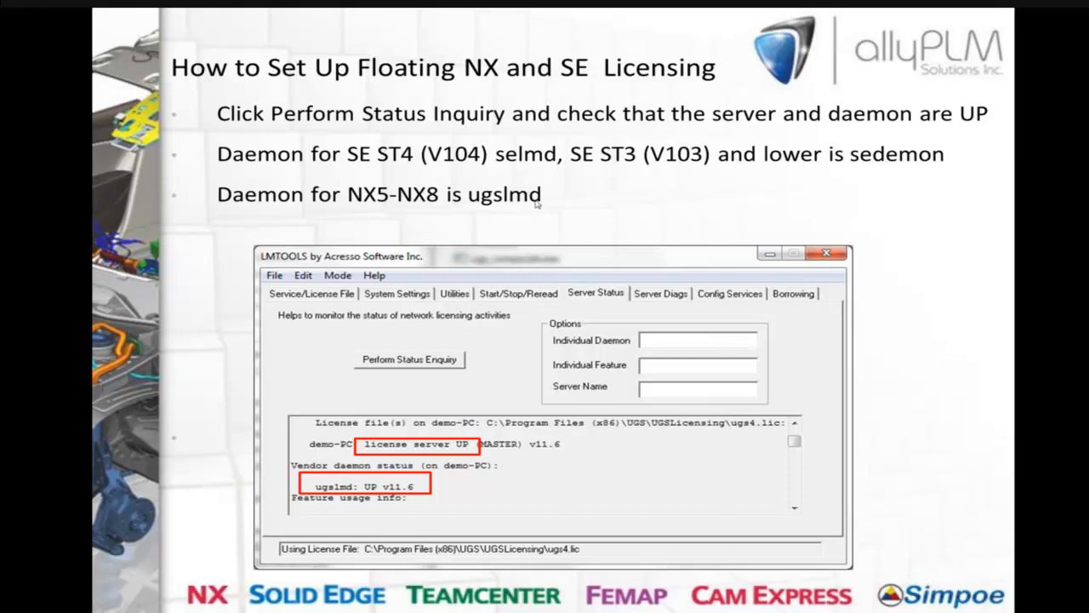
pyautogui.click(724, 343)
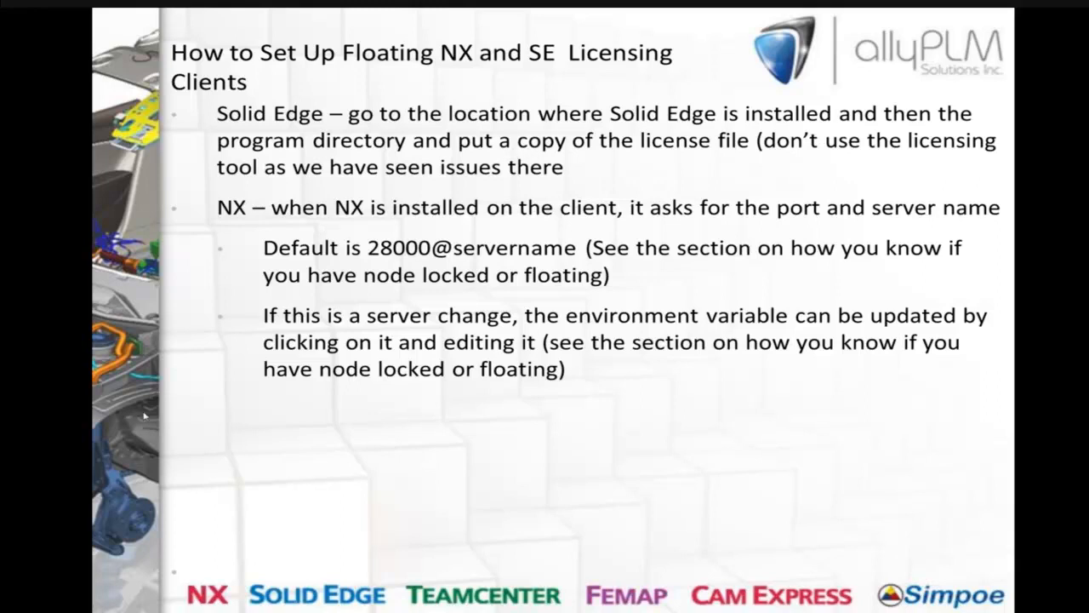
pyautogui.hotkey('alt', 'Tab')
pyautogui.hotkey('alt', 'Tab')
pyautogui.hotkey('alt', 'Tab')
pyautogui.hotkey('alt', 'Tab')
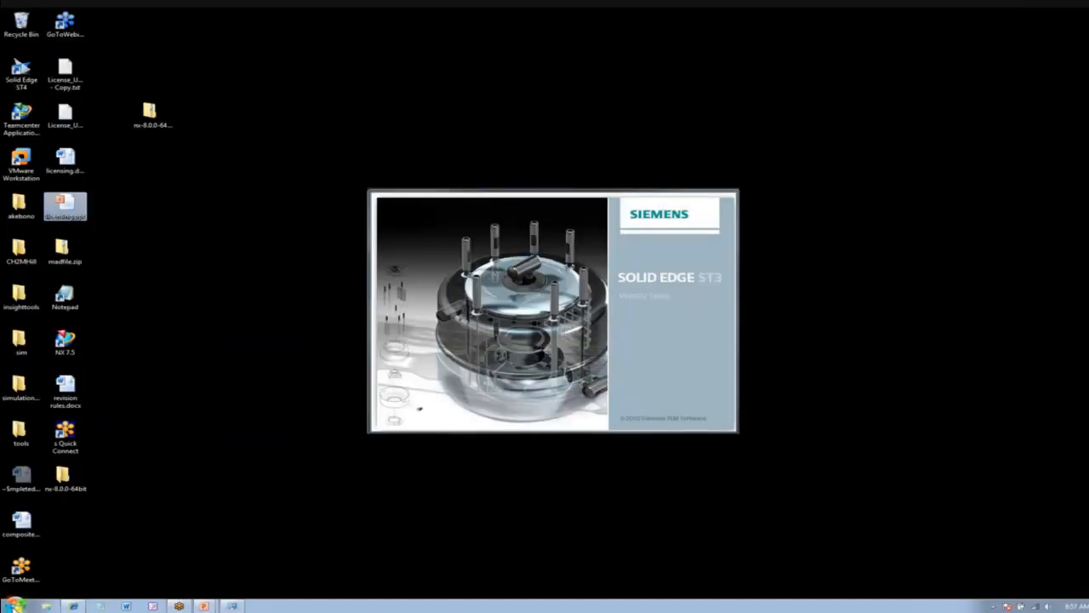
pyautogui.click(15, 605)
pyautogui.click(71, 564)
pyautogui.scroll(-5, 77, 502)
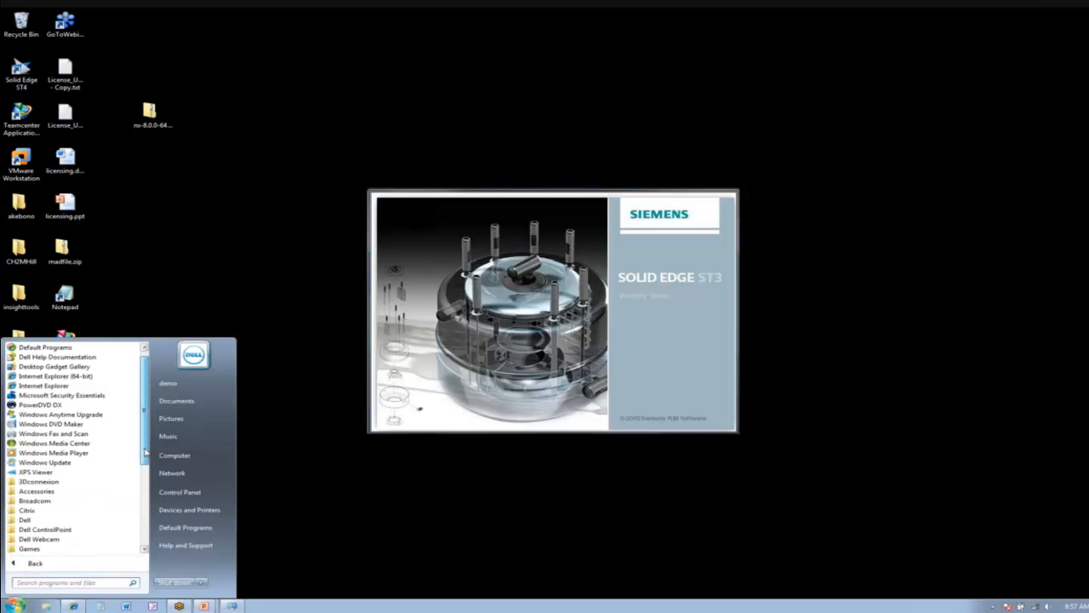
pyautogui.click(47, 492)
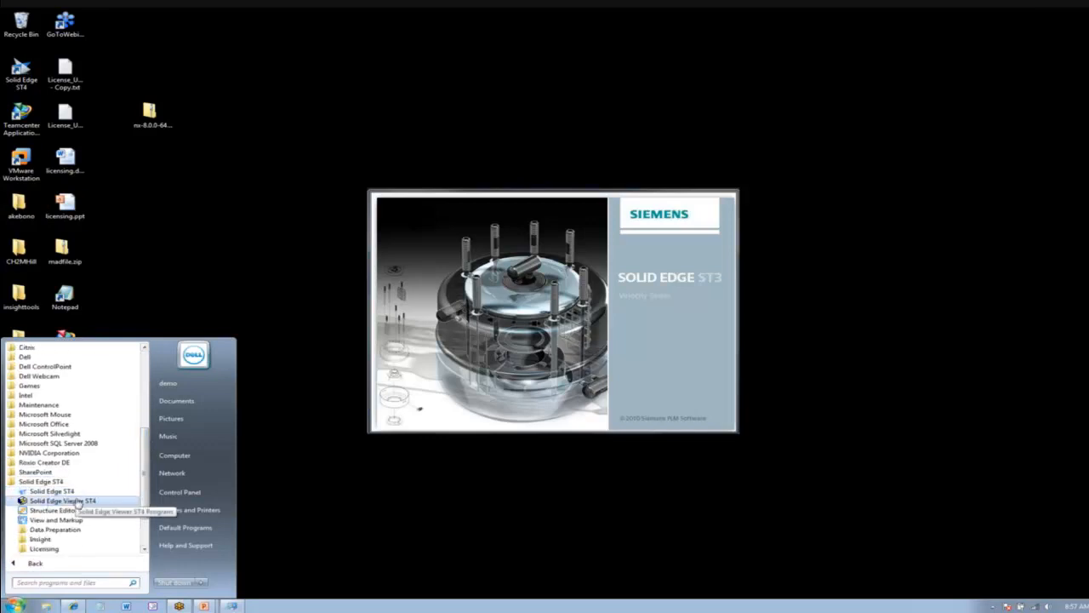
pyautogui.click(71, 549)
pyautogui.click(74, 544)
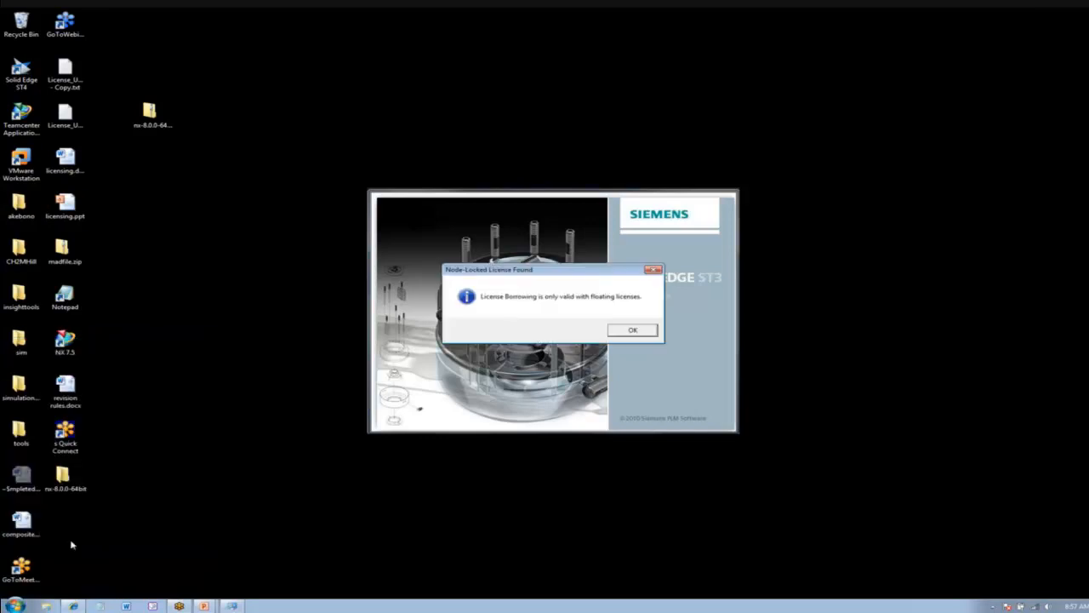
pyautogui.click(630, 332)
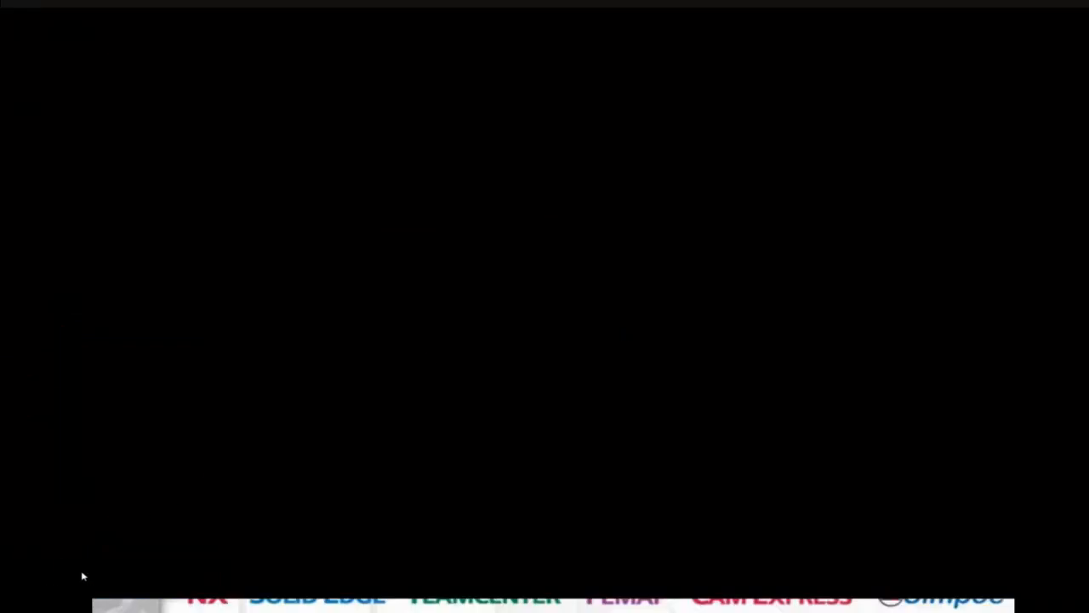
# - Open the Solid Edge License Utility from the Solid Edge ST4 Licensing programs, review its license file and server options, and close it
pyautogui.hotkey('alt', 'Tab')
pyautogui.hotkey('alt', 'Tab')
pyautogui.hotkey('alt', 'Tab')
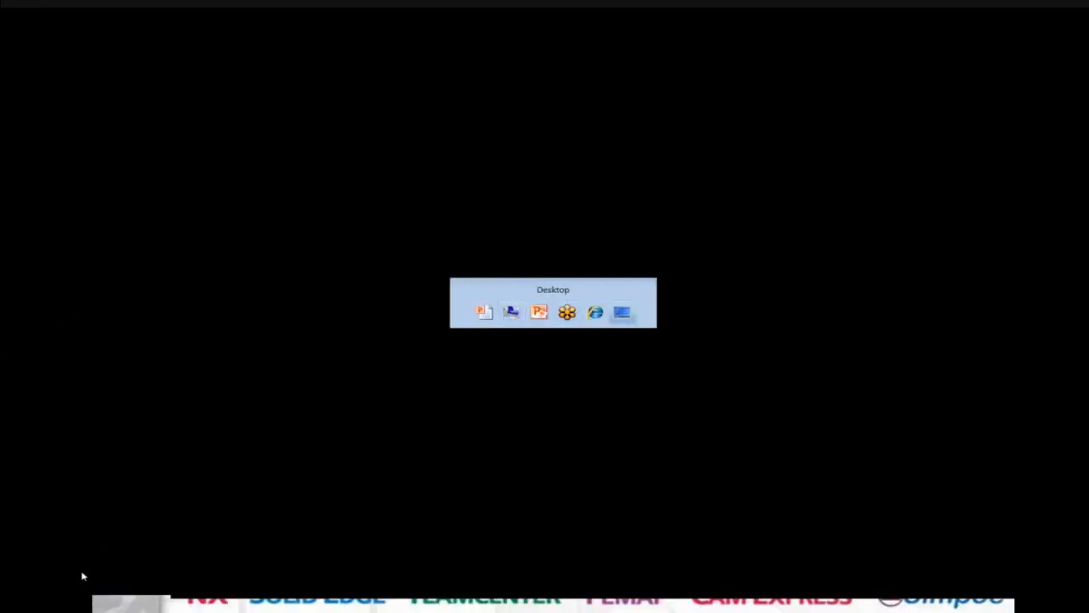
pyautogui.click(16, 605)
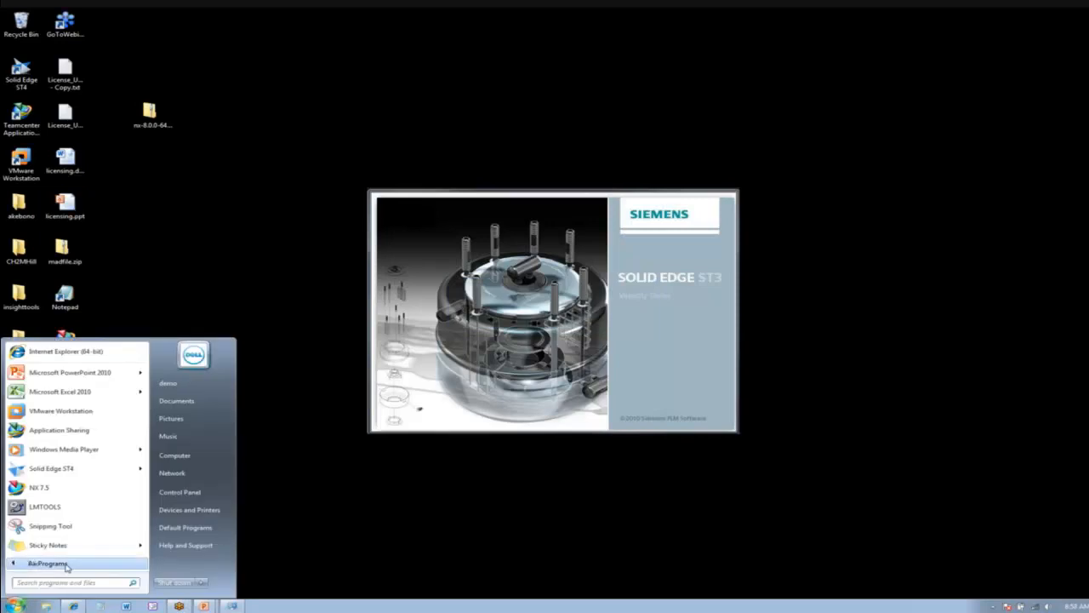
pyautogui.click(34, 564)
pyautogui.click(85, 491)
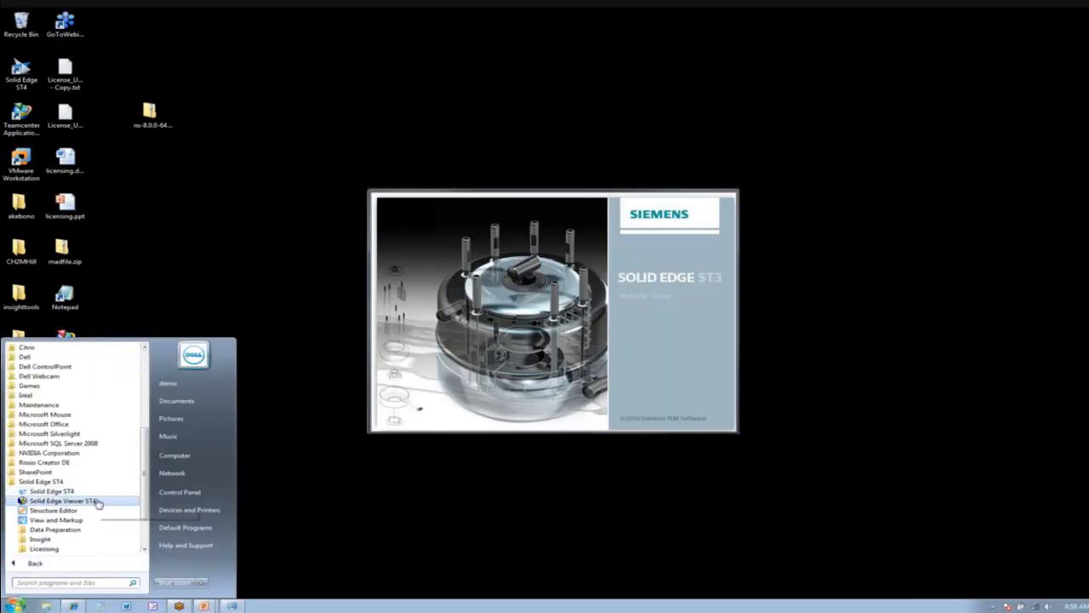
pyautogui.scroll(-2, 145, 525)
pyautogui.click(68, 491)
pyautogui.click(68, 511)
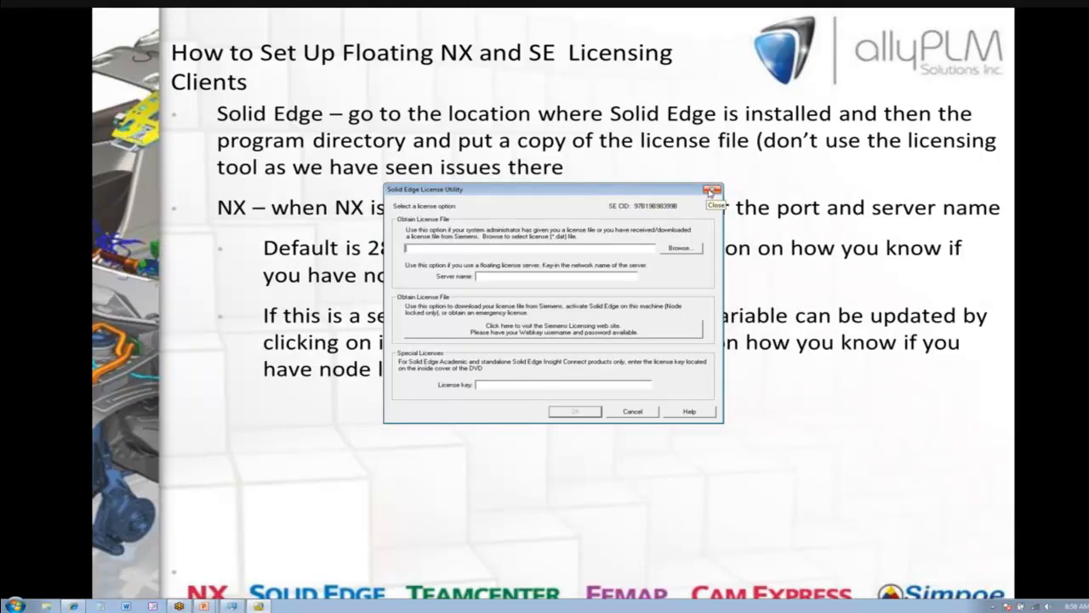
pyautogui.click(711, 191)
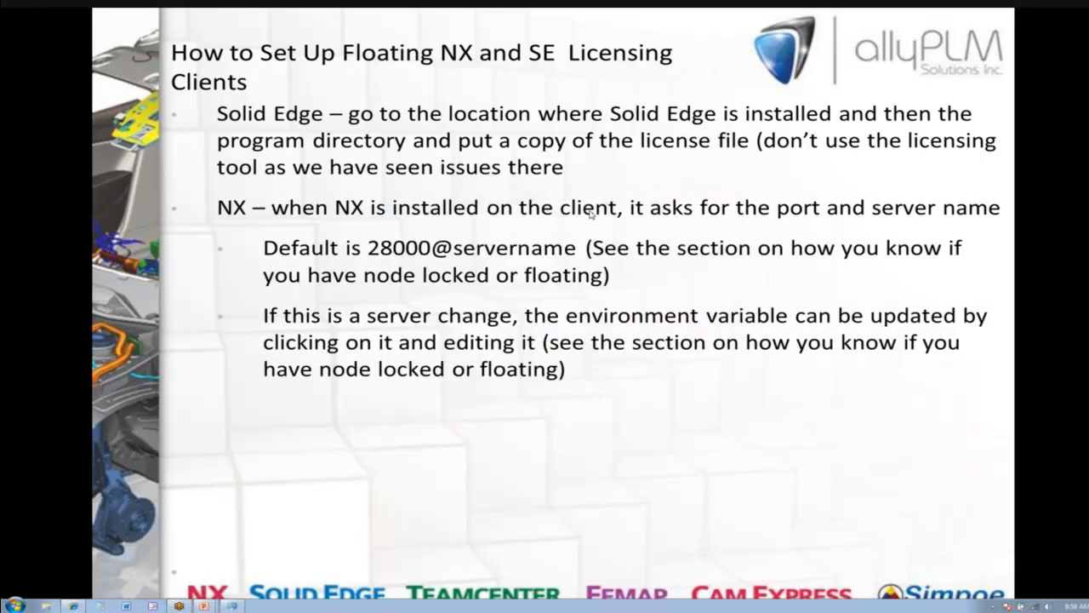